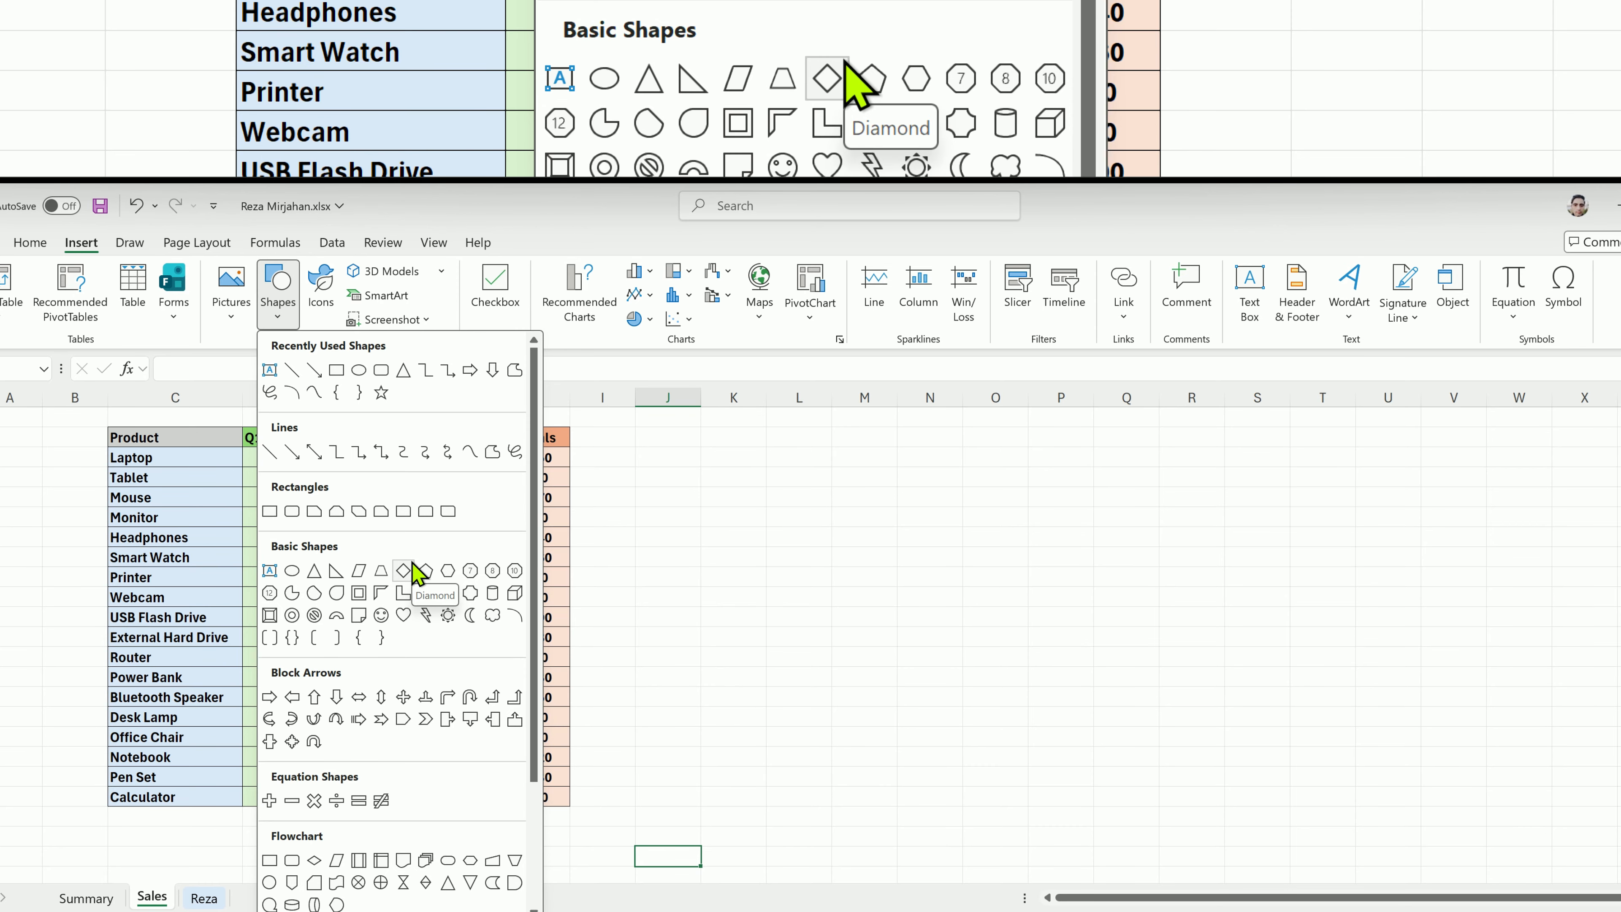
Switch from the Sales sheet to the Summary sheet.
click(412, 563)
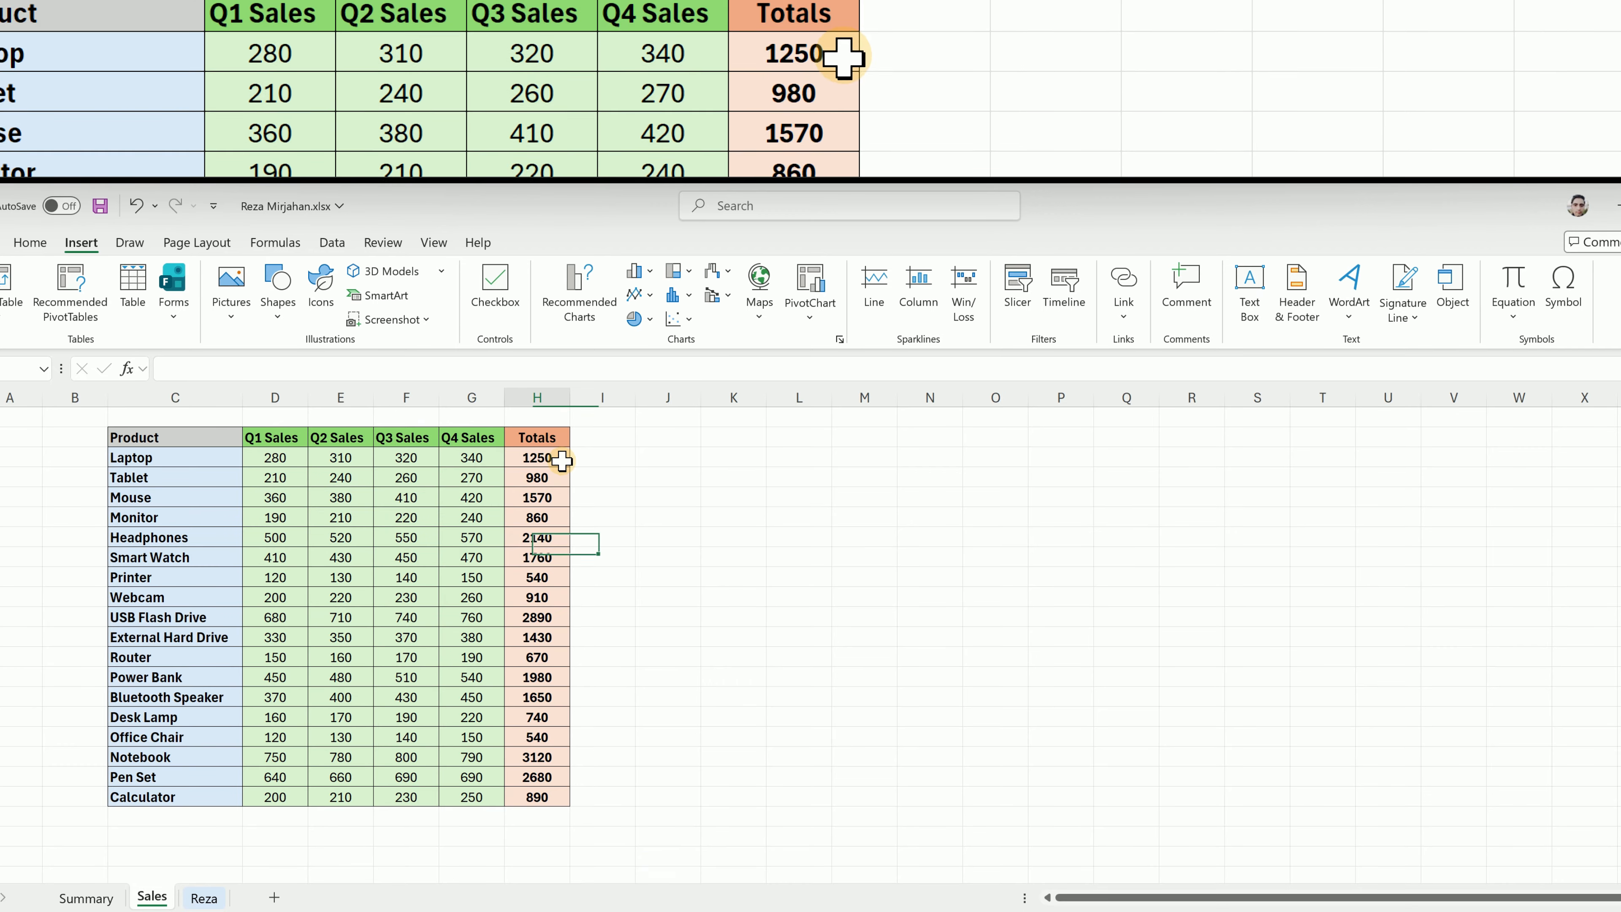
drag(562, 461, 542, 518)
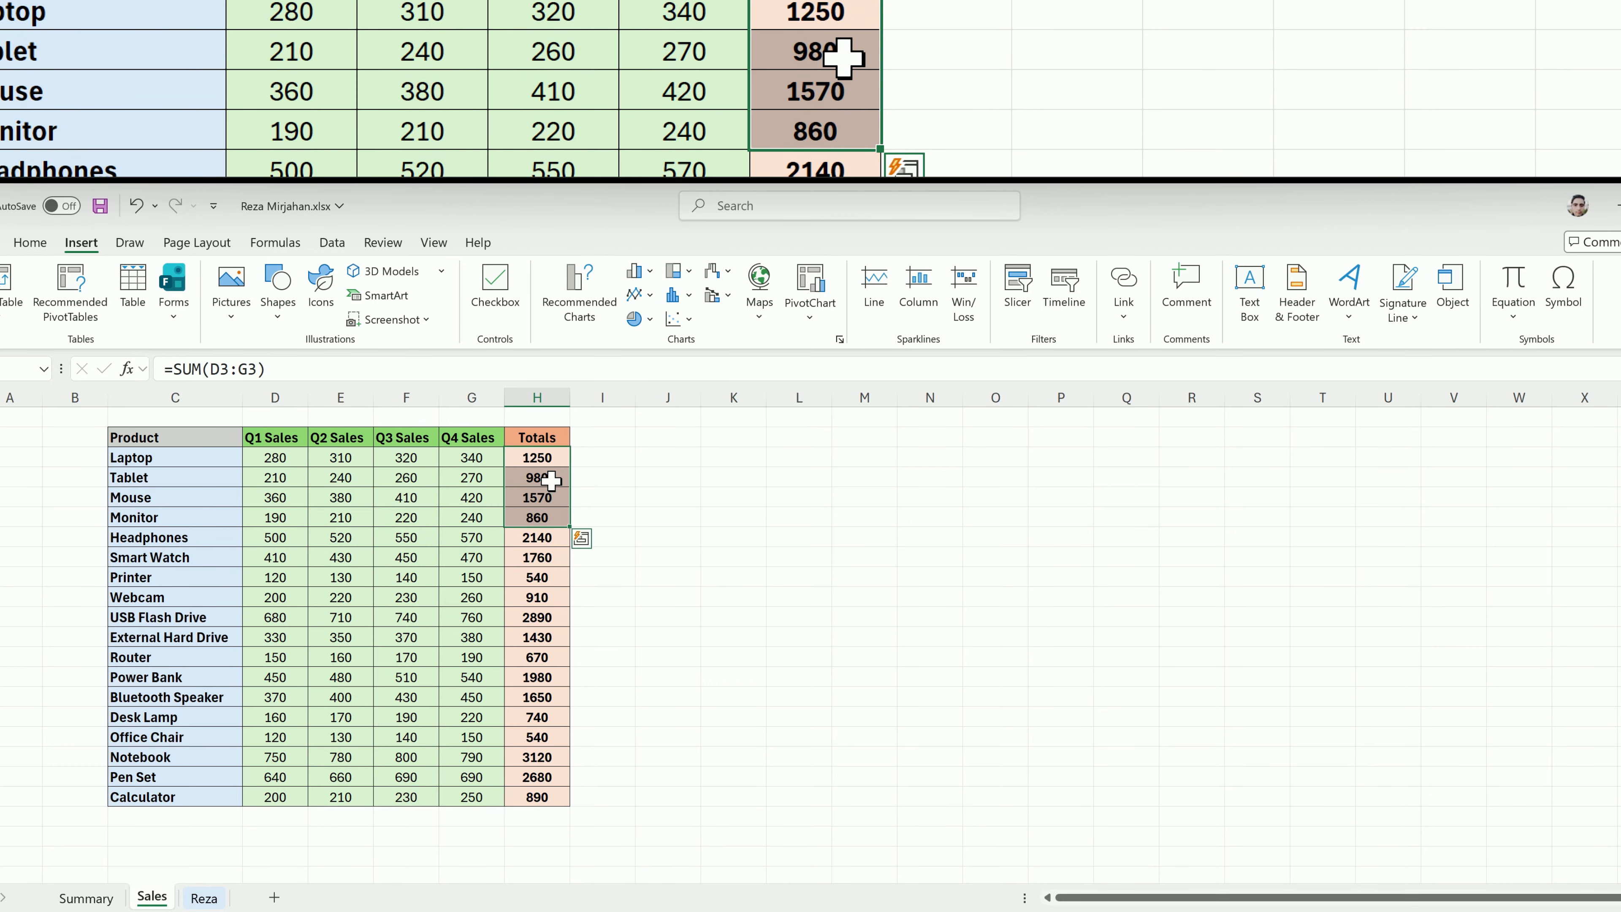
click(86, 898)
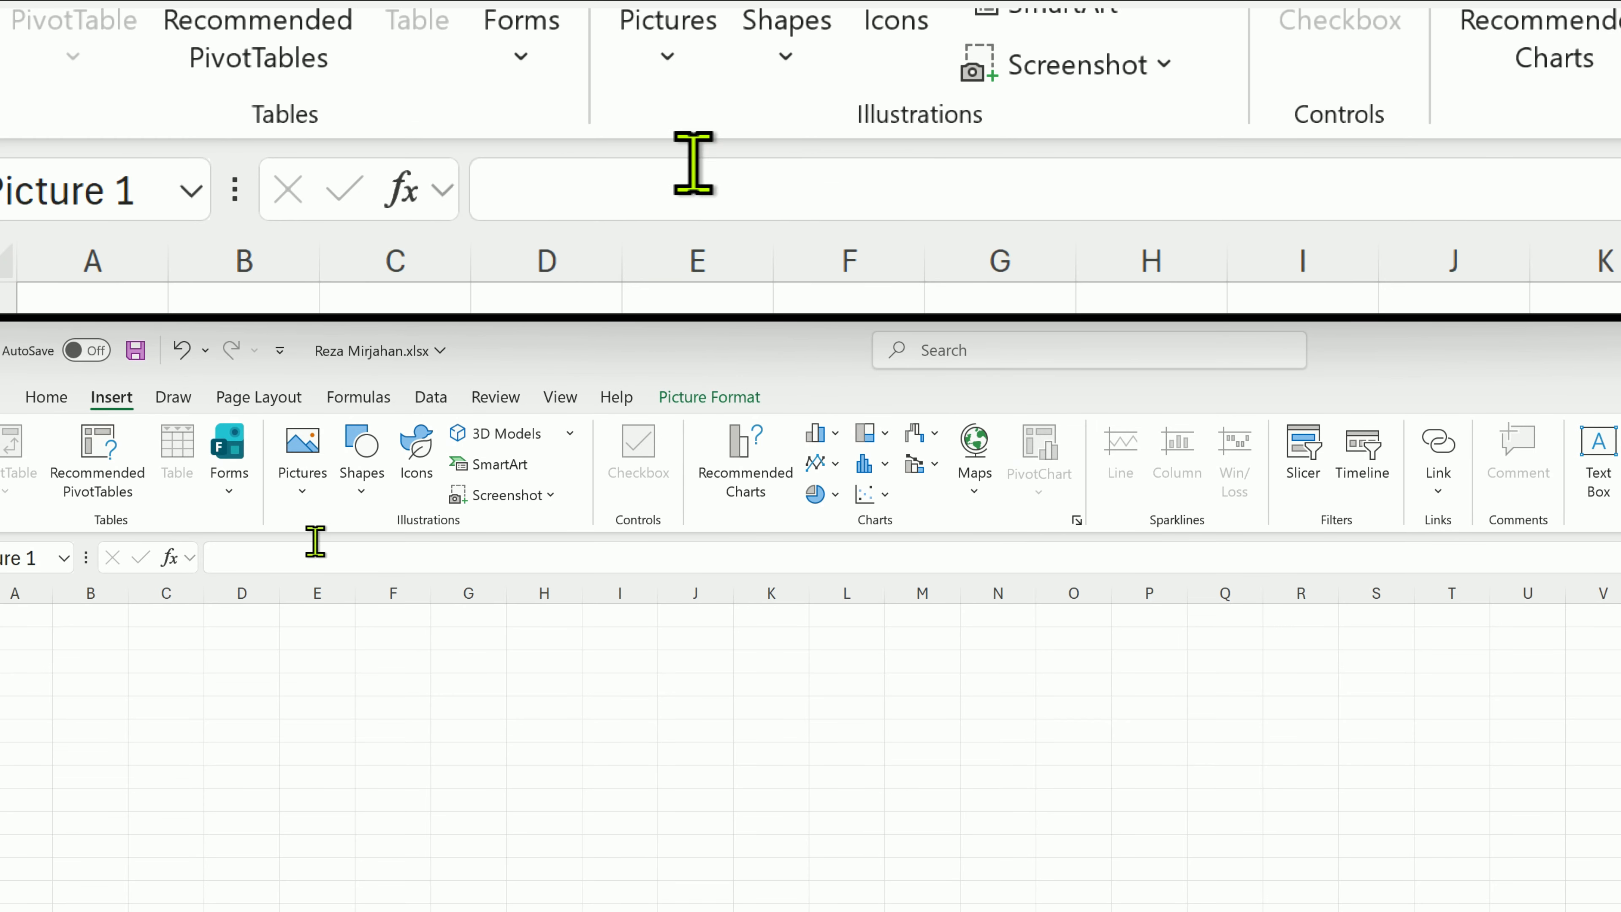
View the Cutout People stock images for placing over cells, and reposition the standing man's picture over columns L to Q.
click(313, 502)
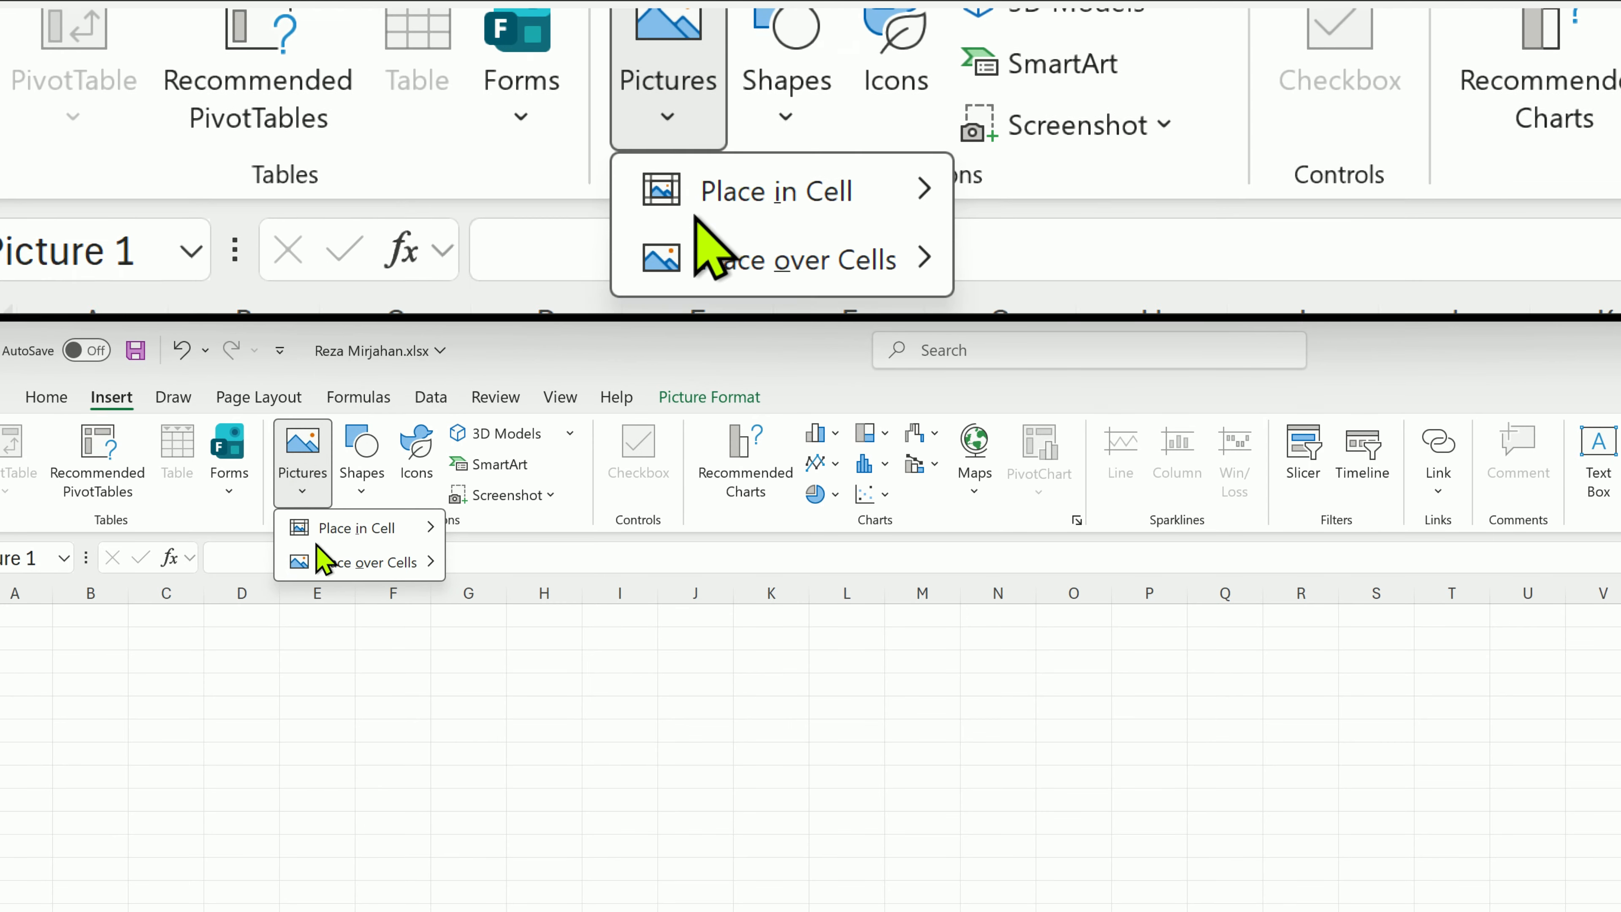
mouse_move(383, 562)
click(544, 632)
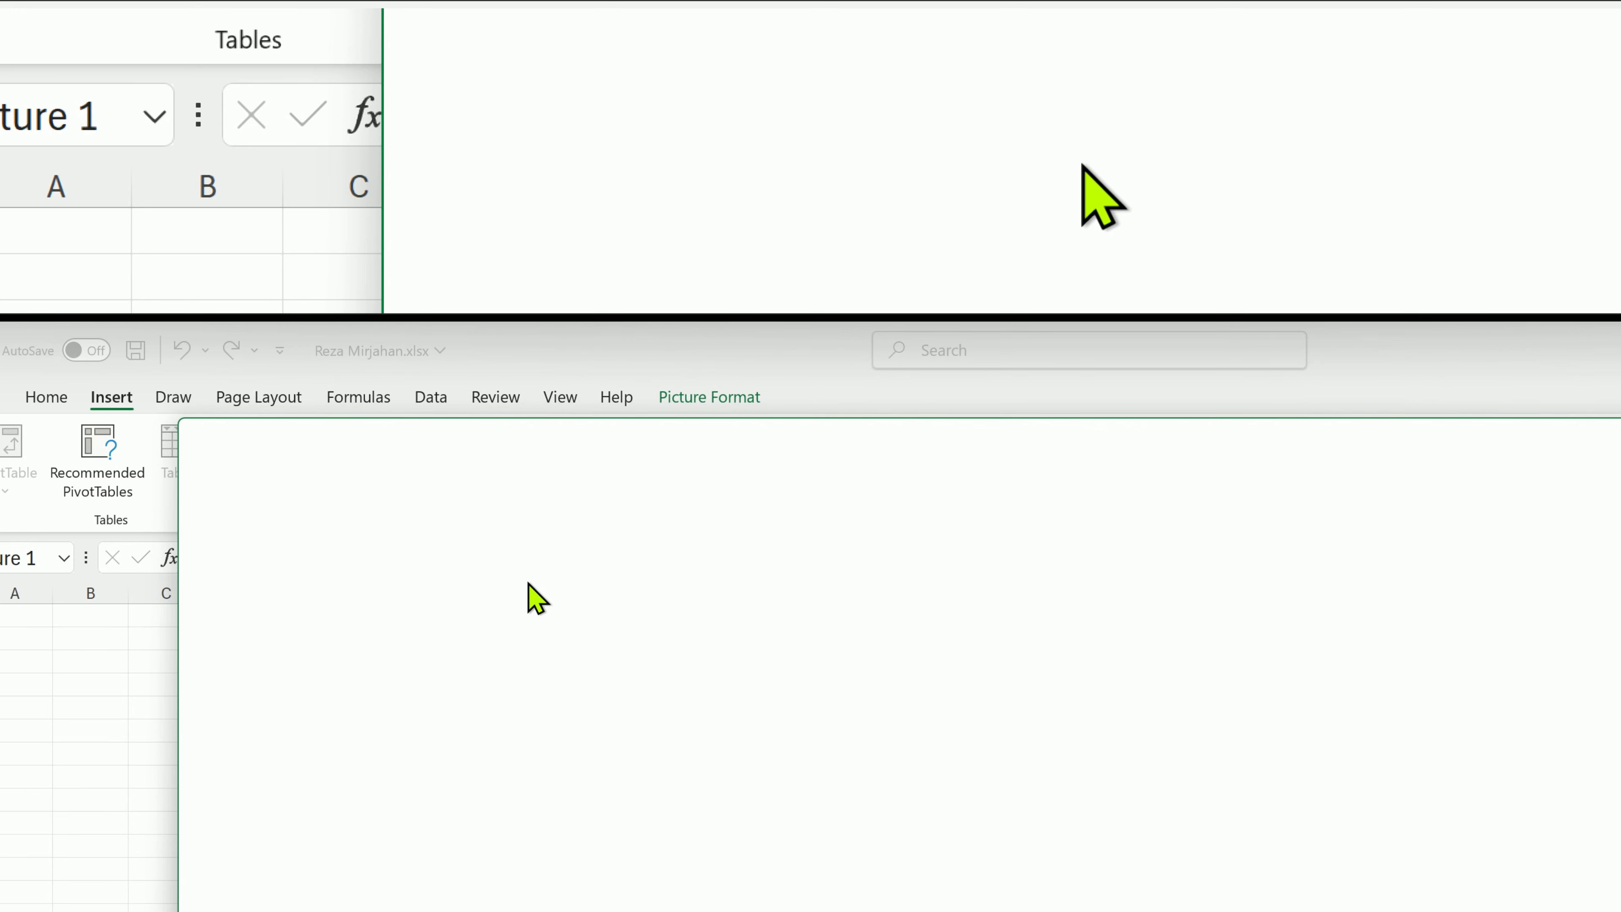
click(415, 543)
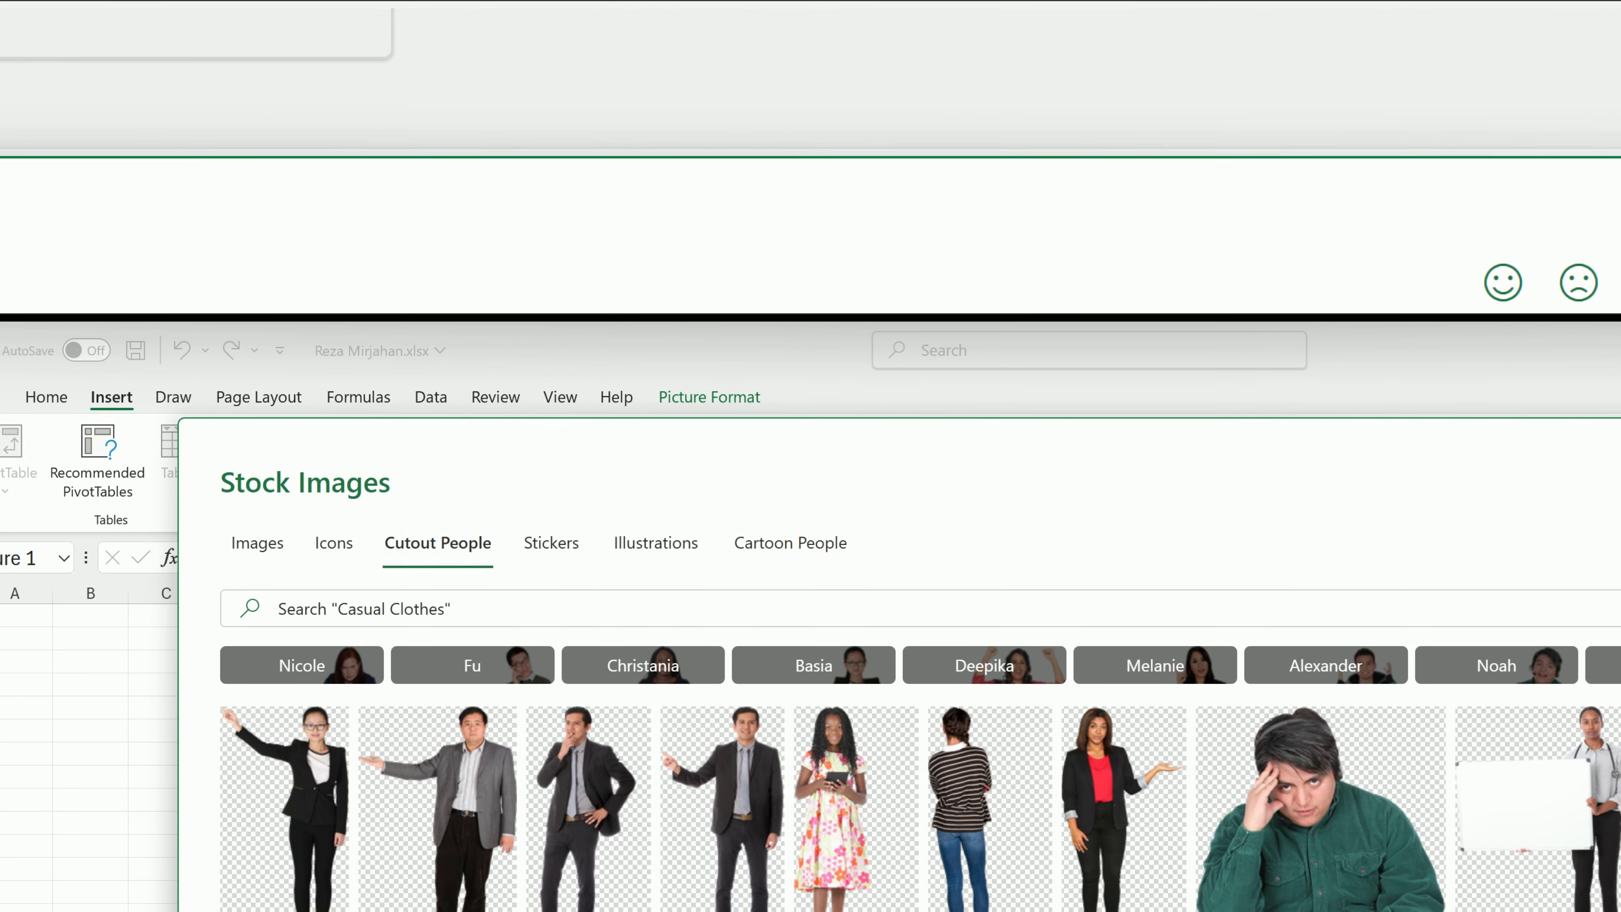
key(Escape)
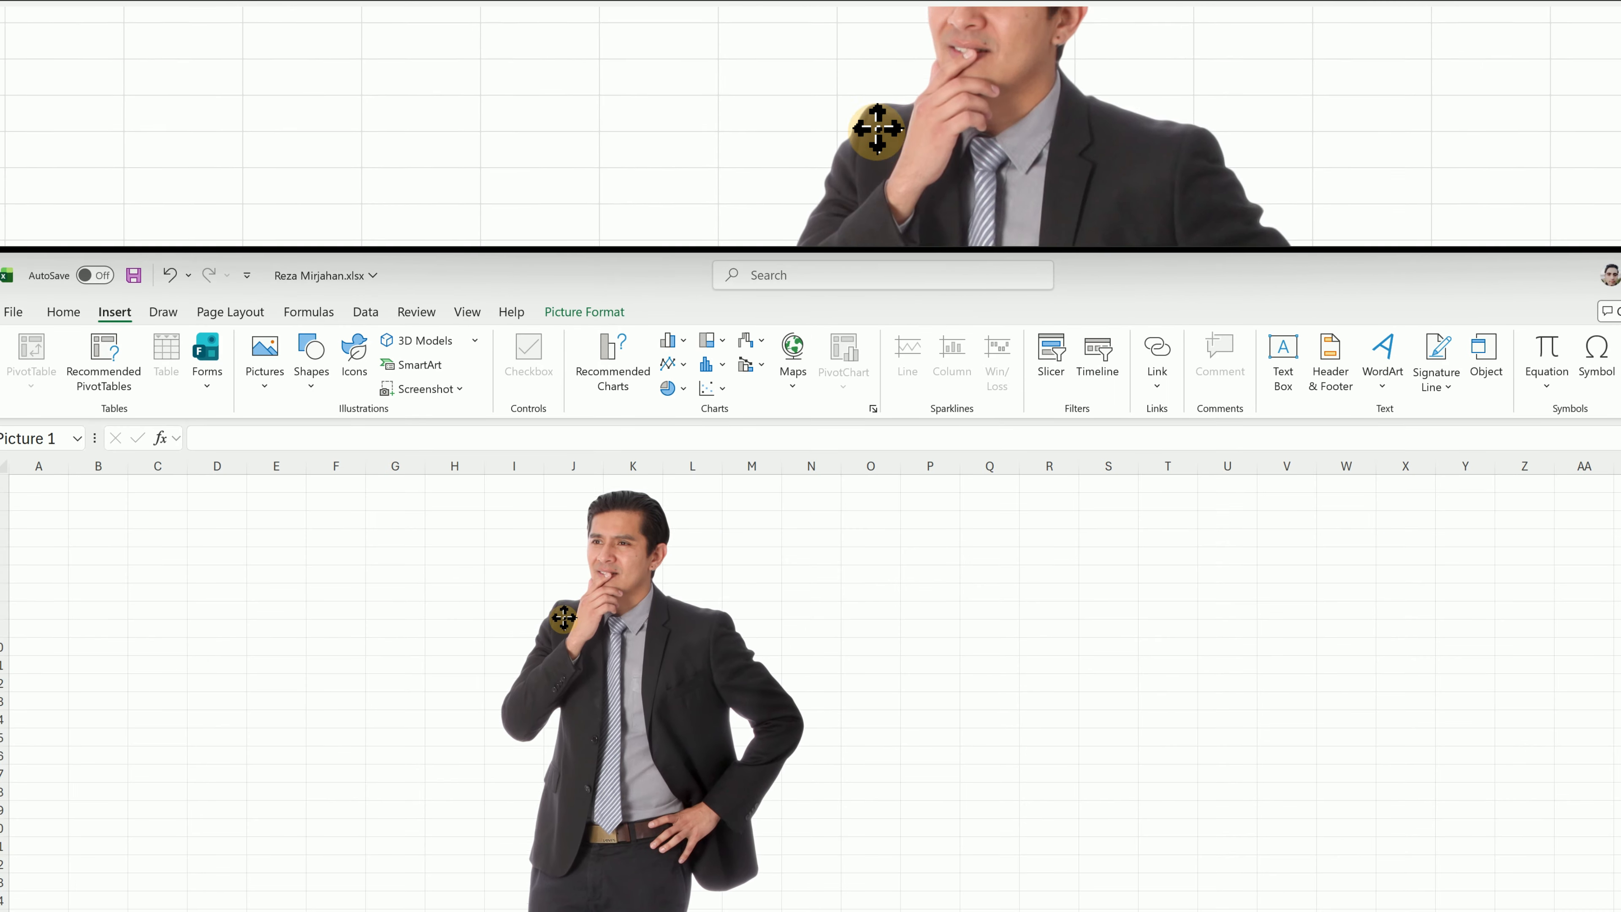
drag(564, 618, 788, 596)
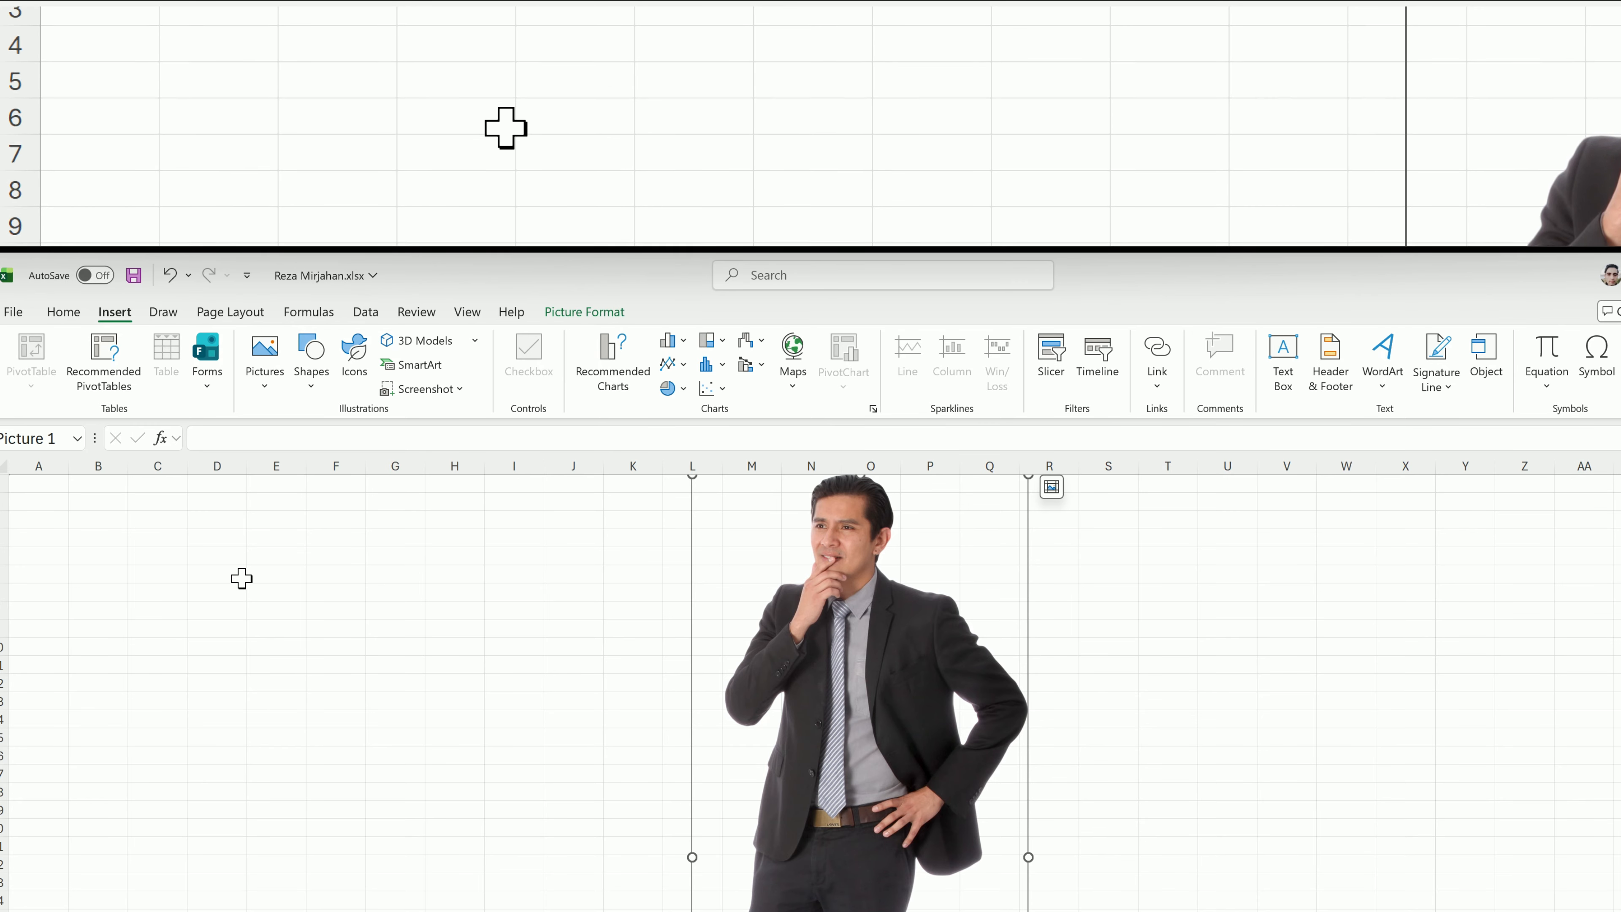
Draw a rounded rectangle about 1.51" wide and 0.5" high over columns C to E of the Summary sheet.
click(311, 380)
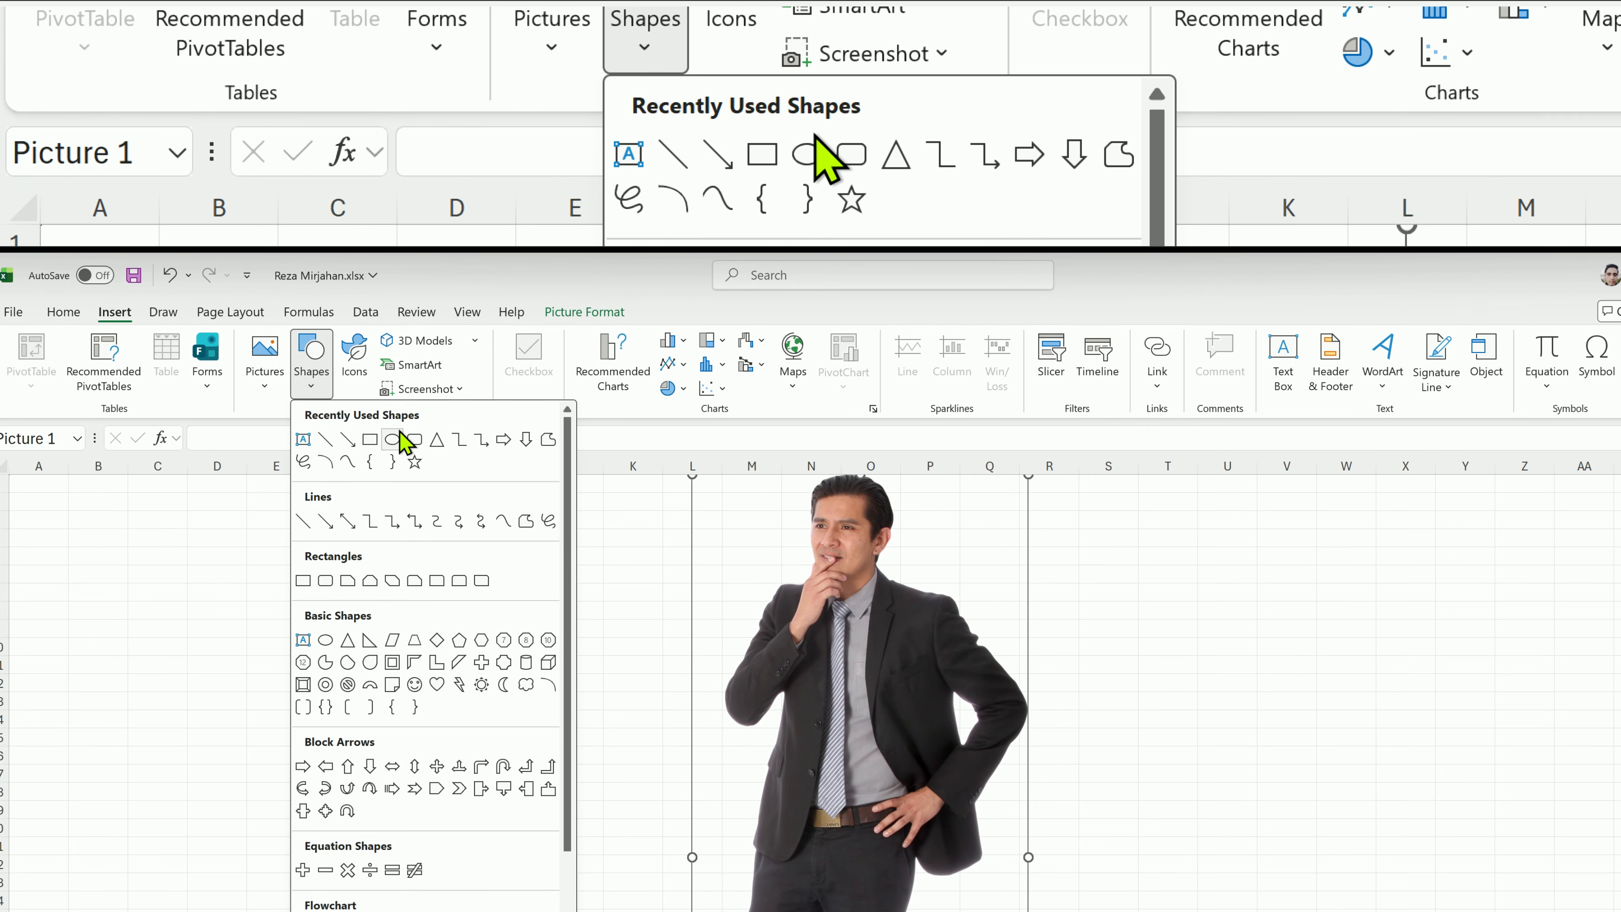
click(414, 439)
drag(162, 525, 291, 569)
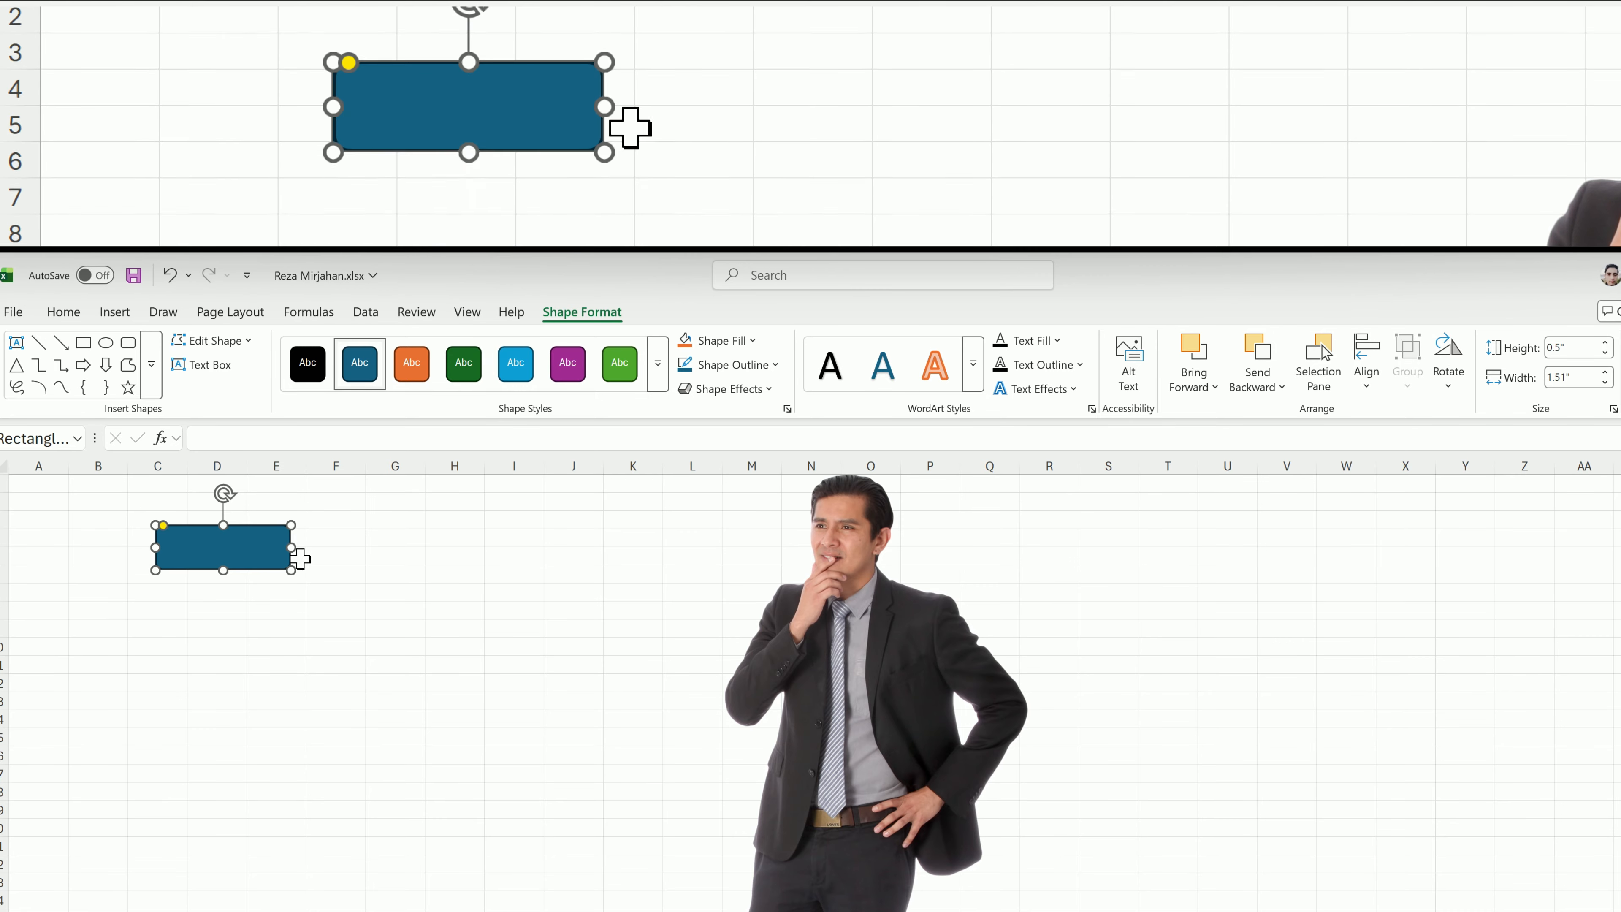
Apply the bright green filled shape style to the rounded rectangle and set it as the default shape style.
click(624, 377)
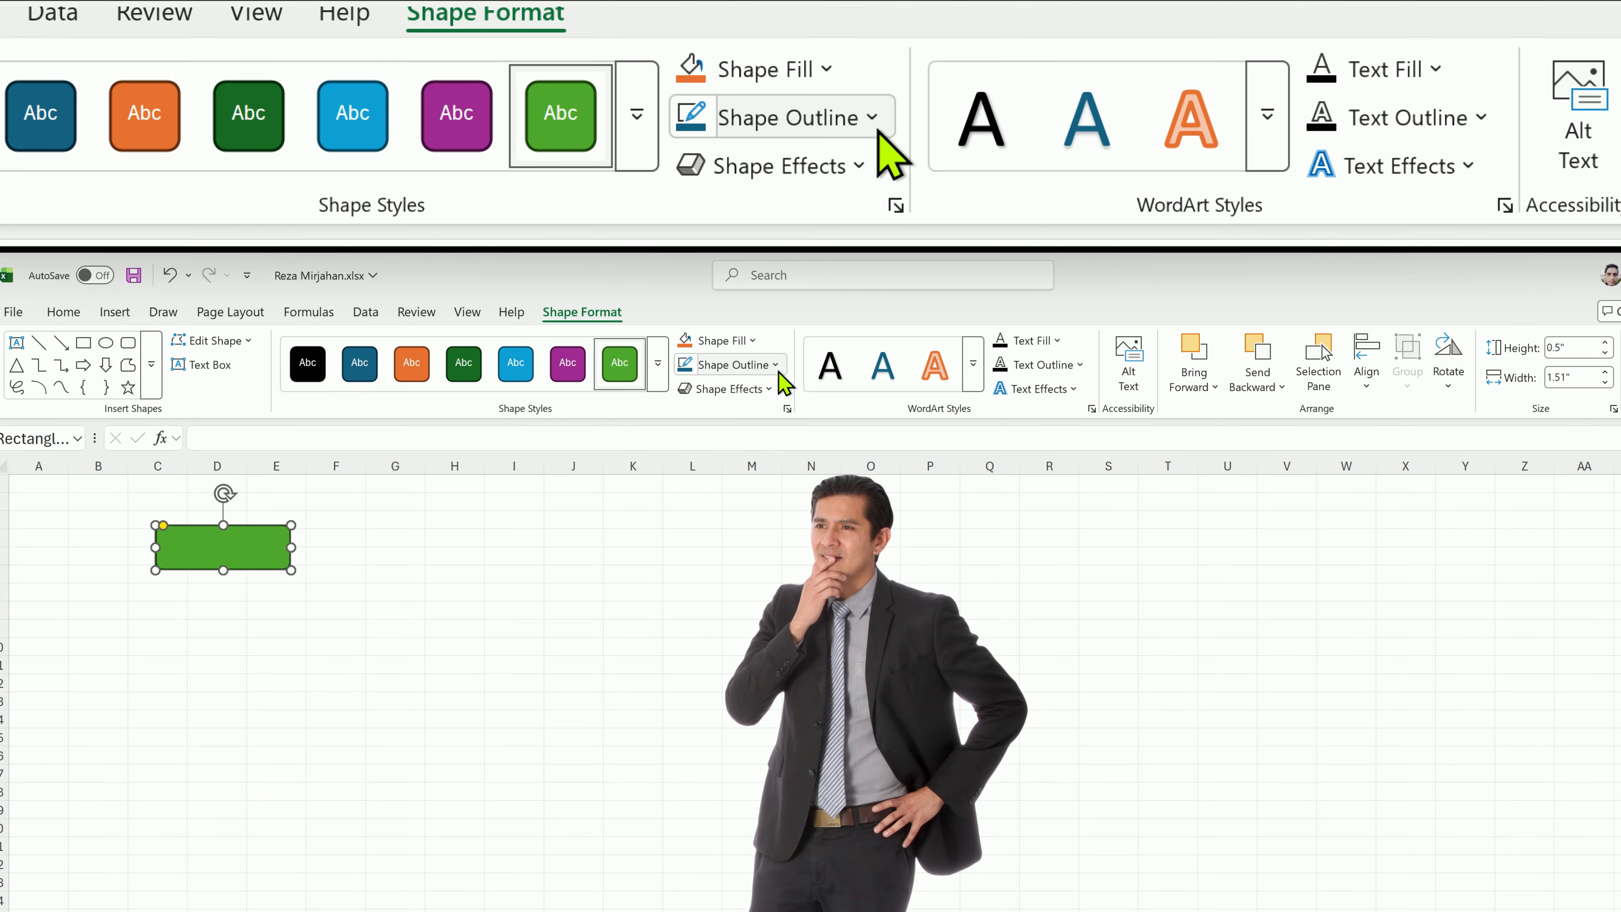
click(777, 373)
click(778, 371)
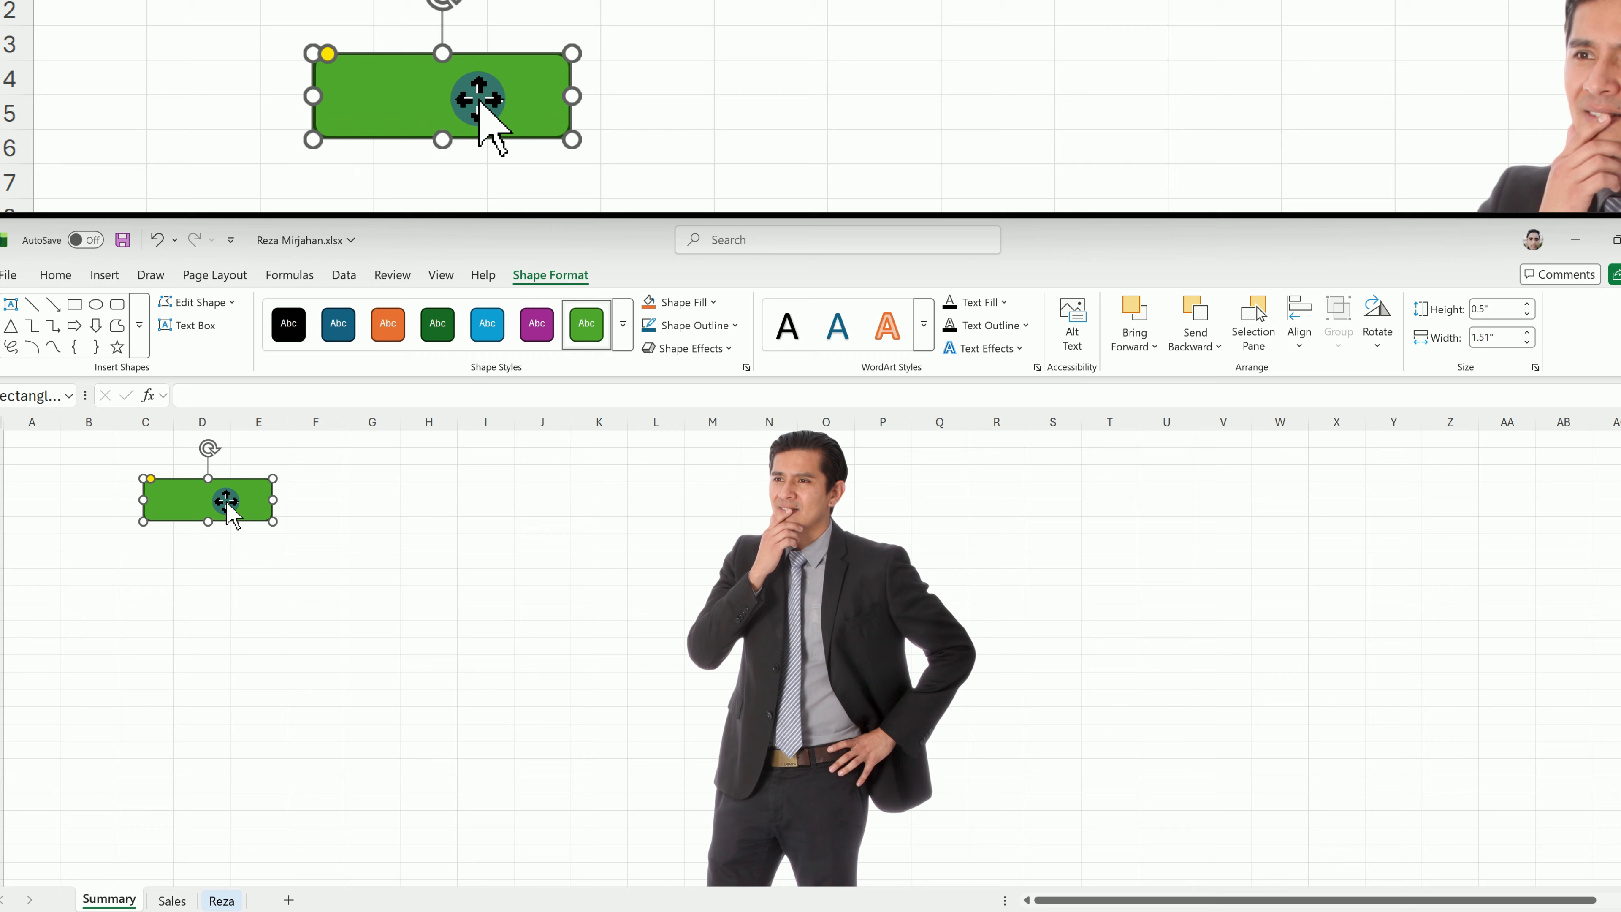
right_click(231, 510)
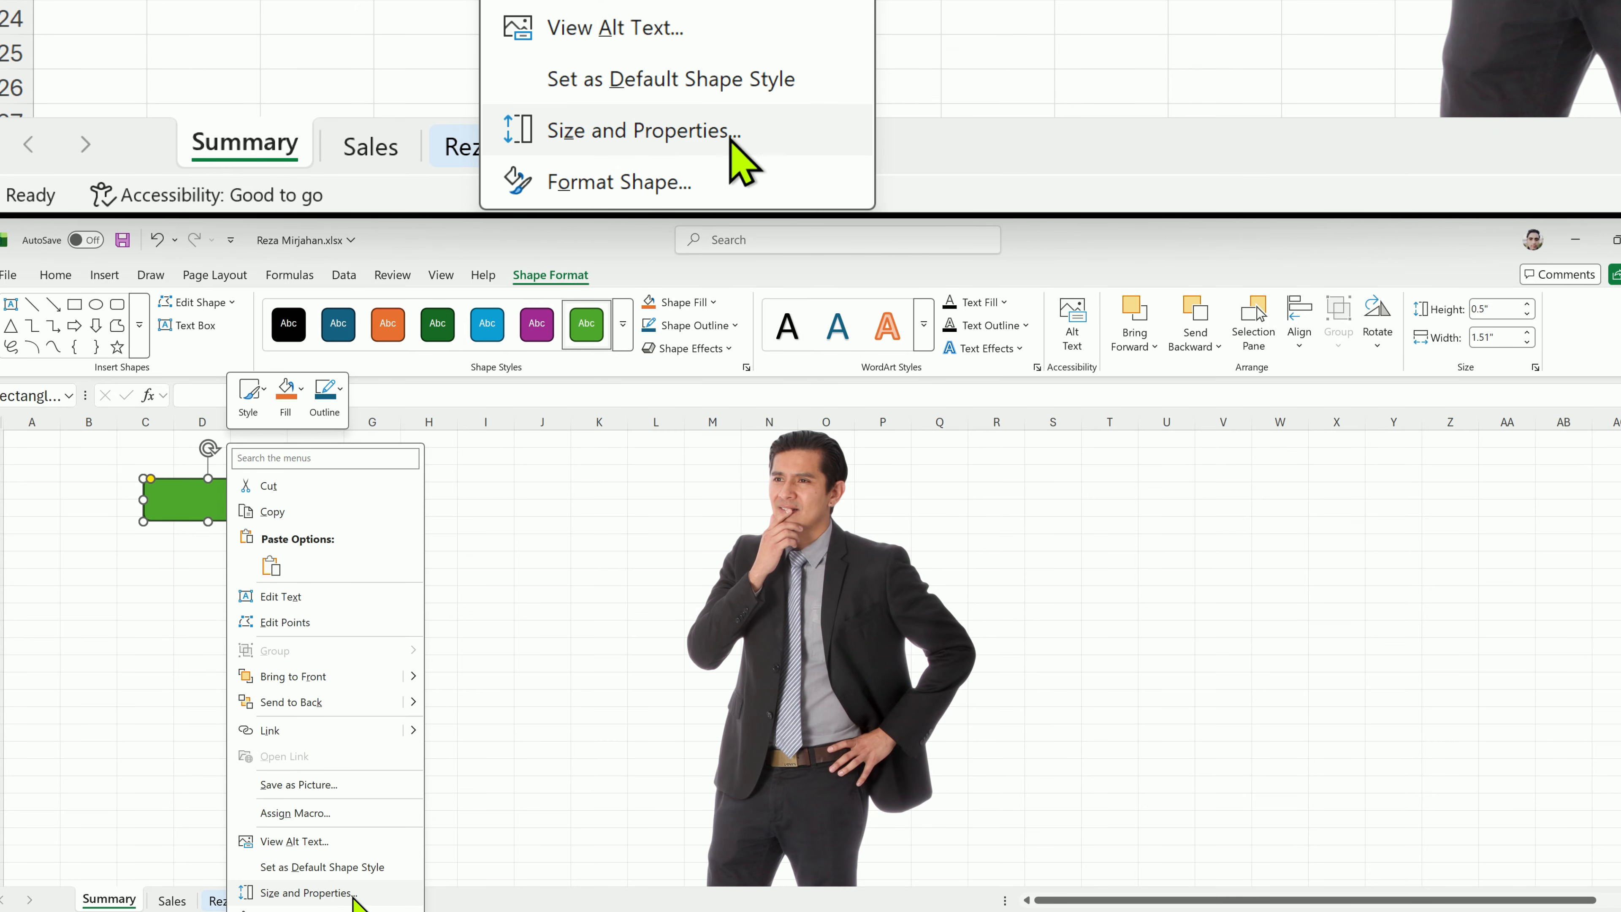
click(372, 874)
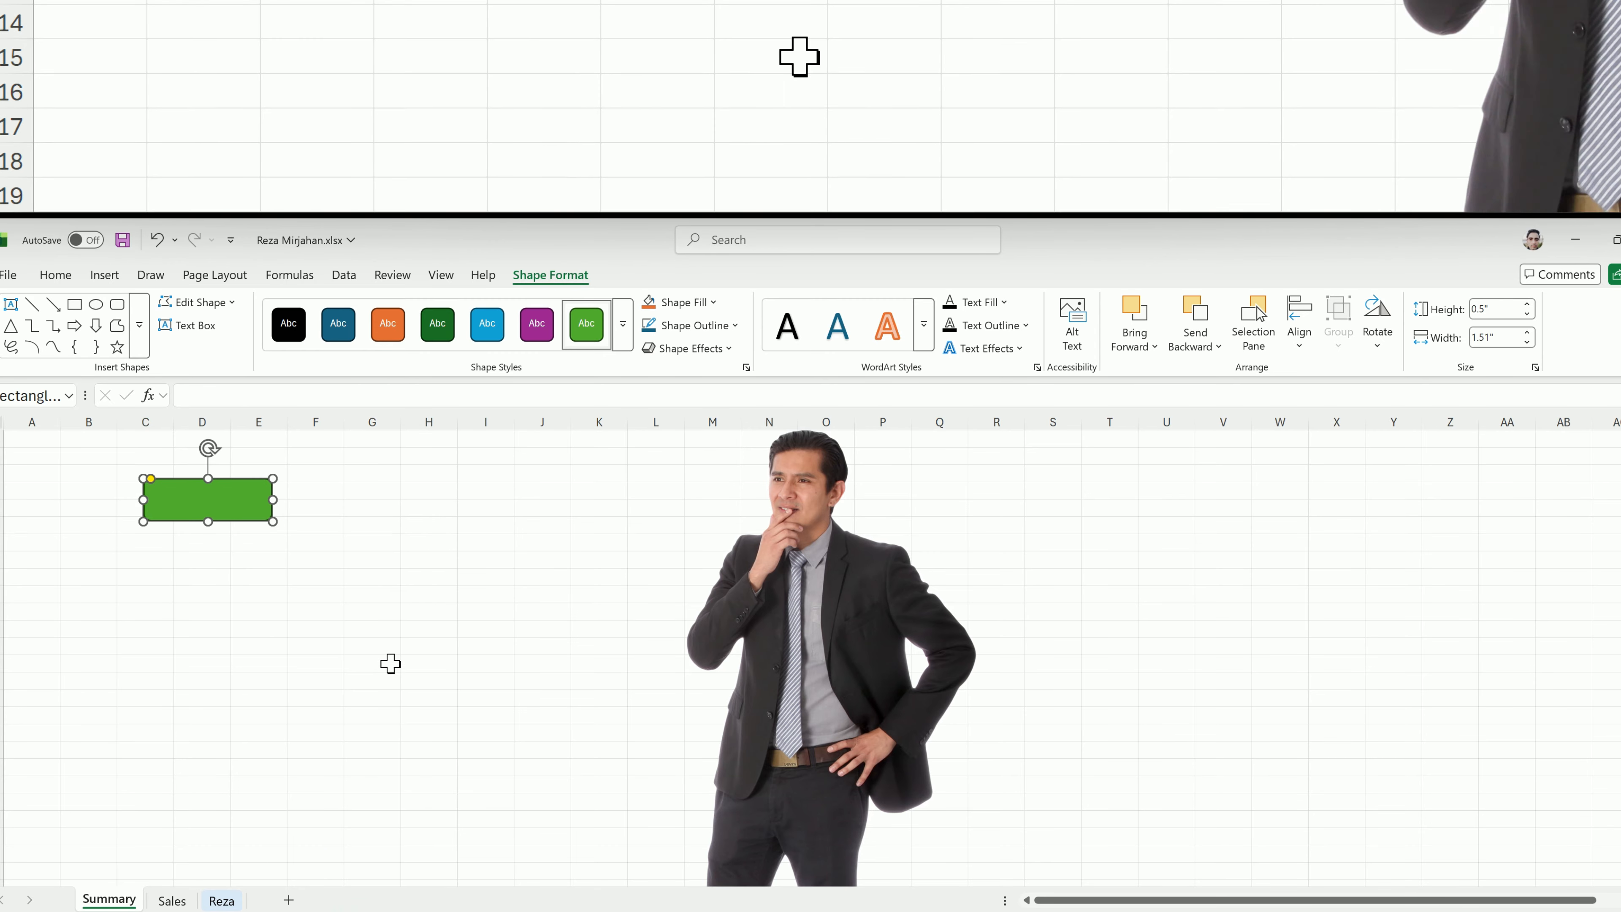
Draw a second rounded rectangle over columns G and H, beside the green one.
drag(339, 483, 439, 529)
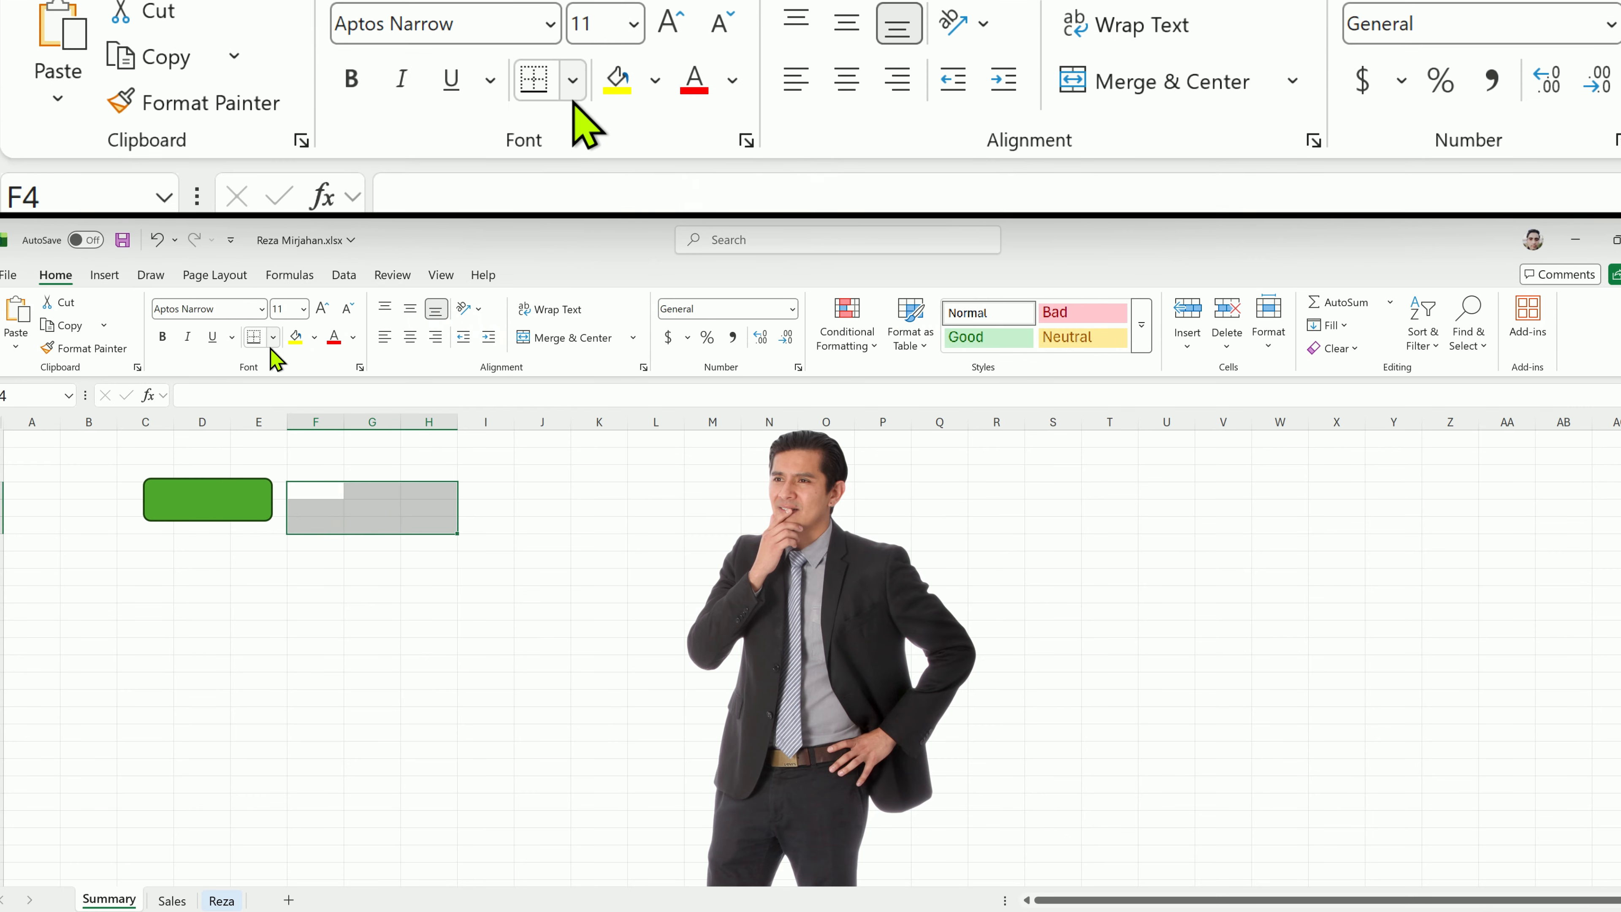
click(104, 274)
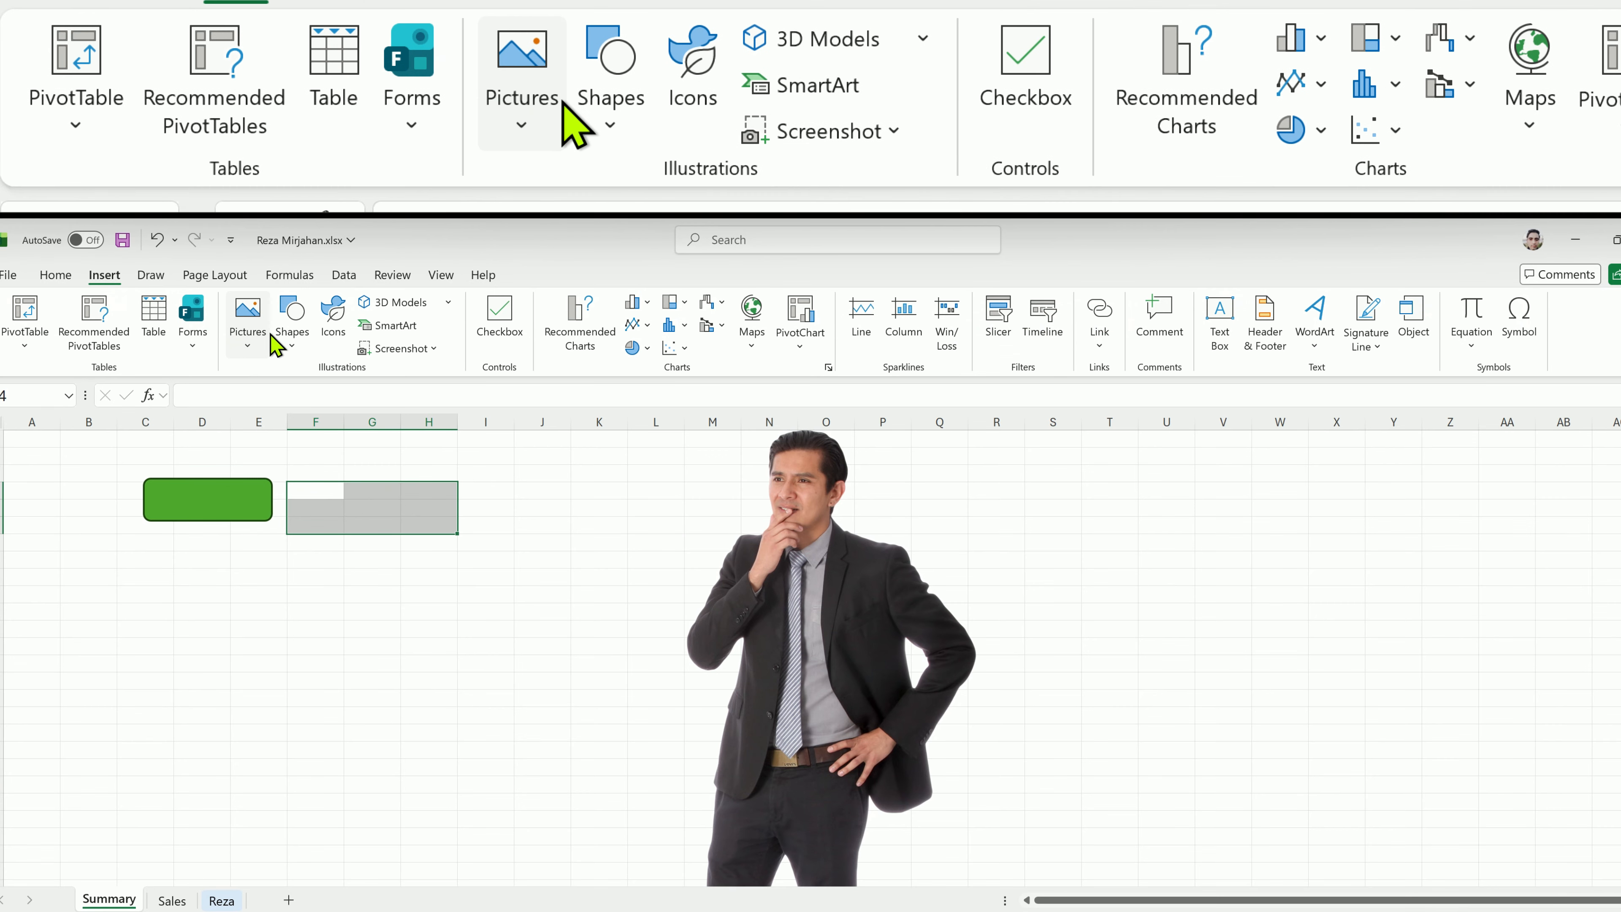
click(292, 325)
click(391, 408)
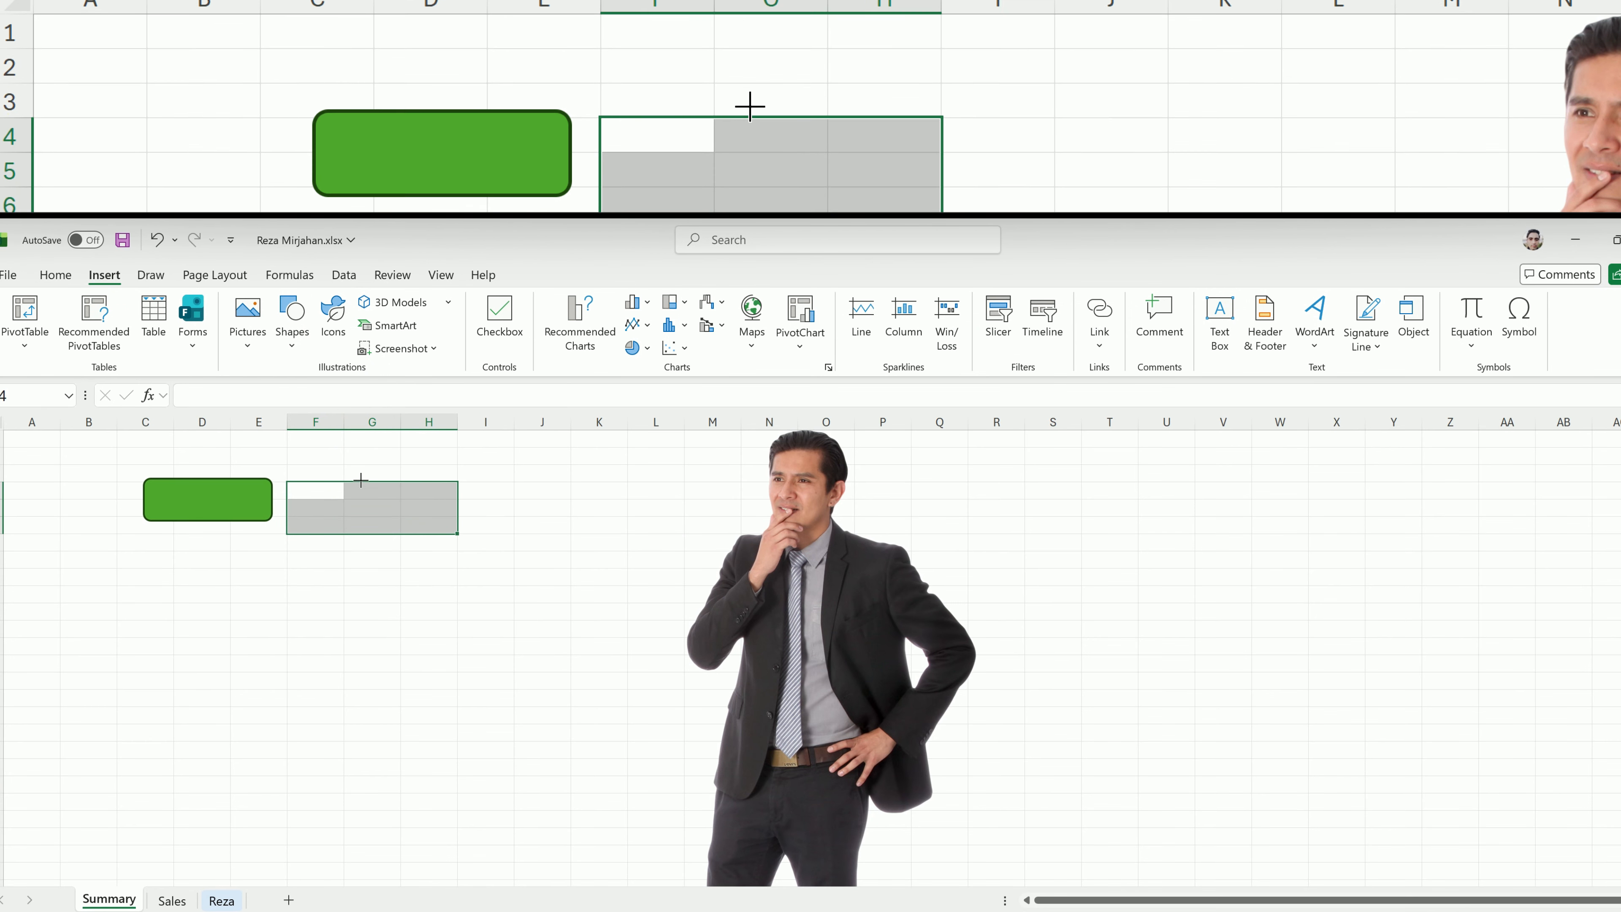
drag(349, 471, 456, 526)
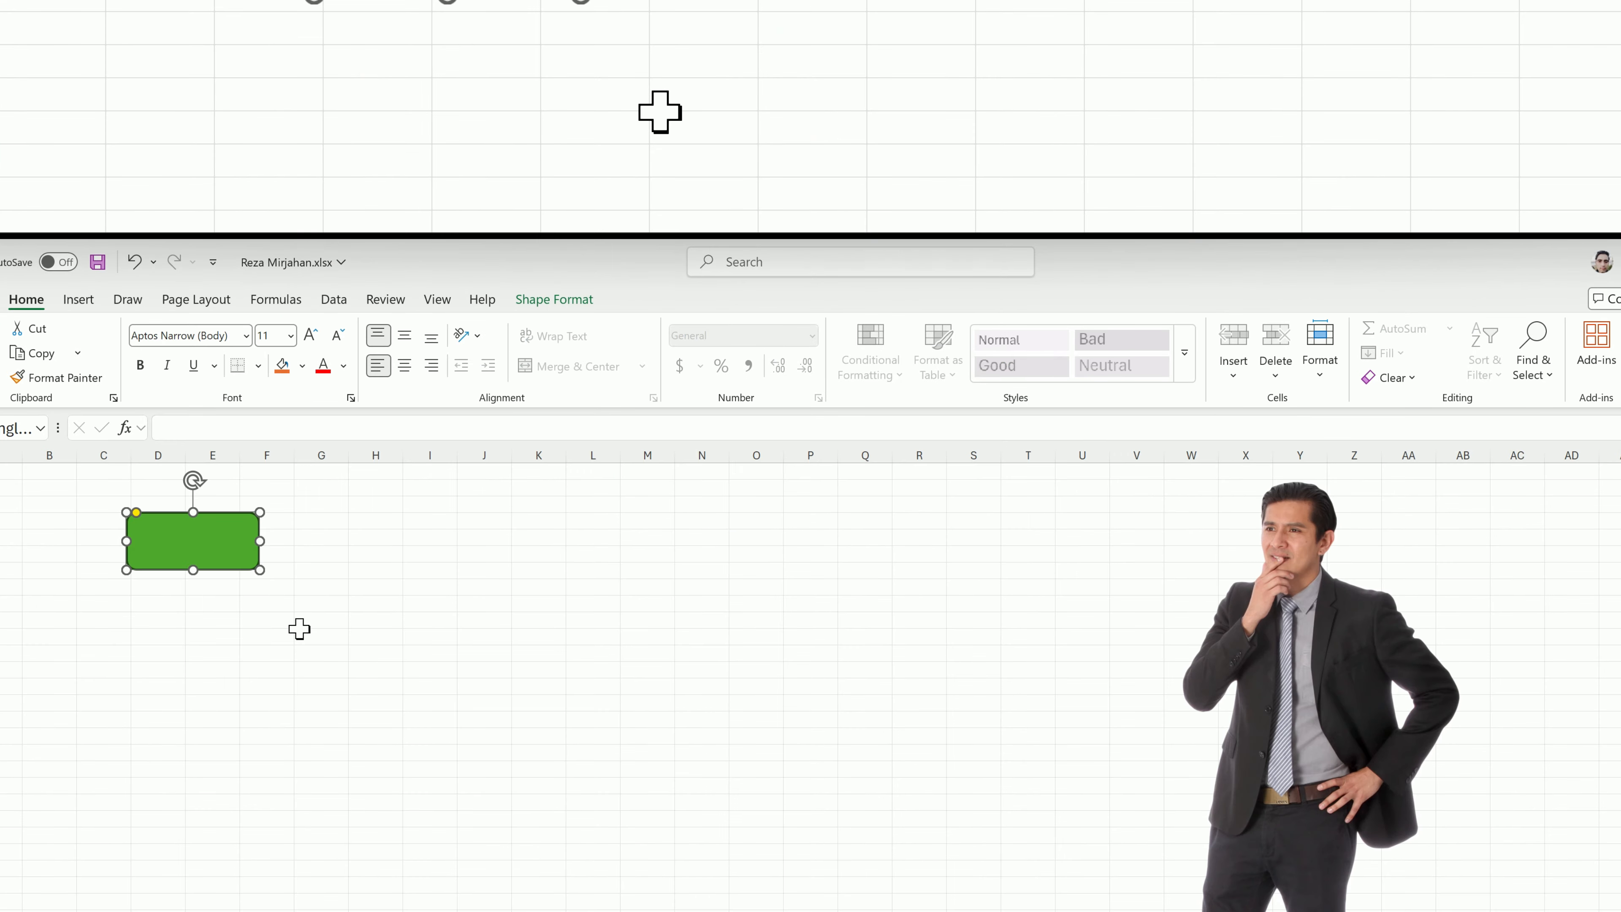
Apply the bright green filled theme style to the rounded rectangle and give it a dark green theme-colour outline.
click(573, 300)
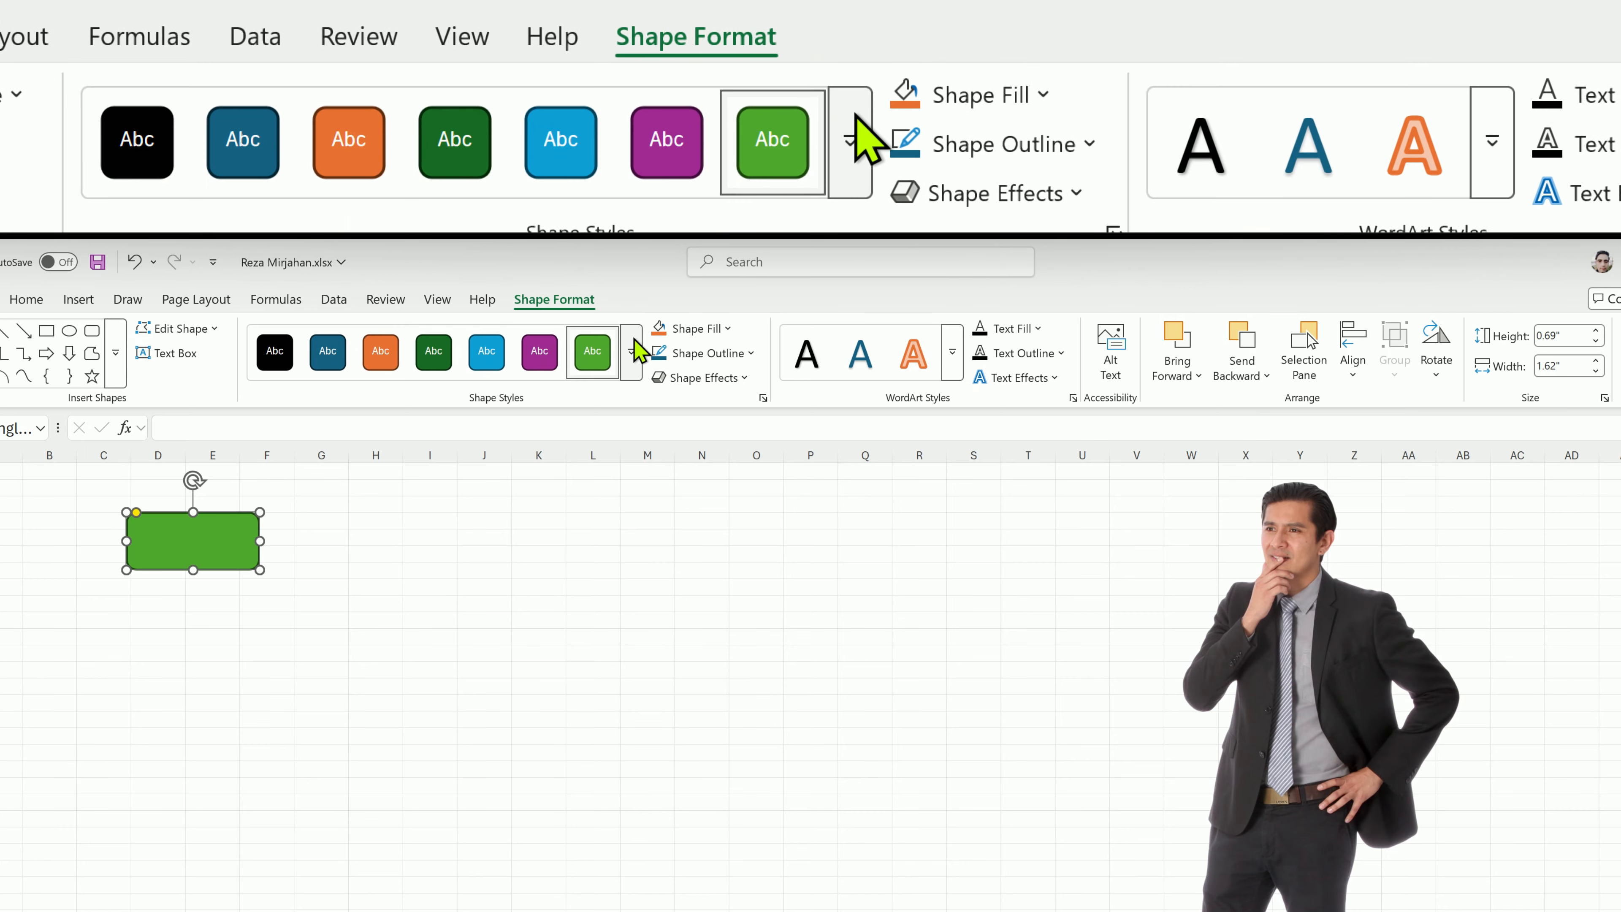
click(632, 350)
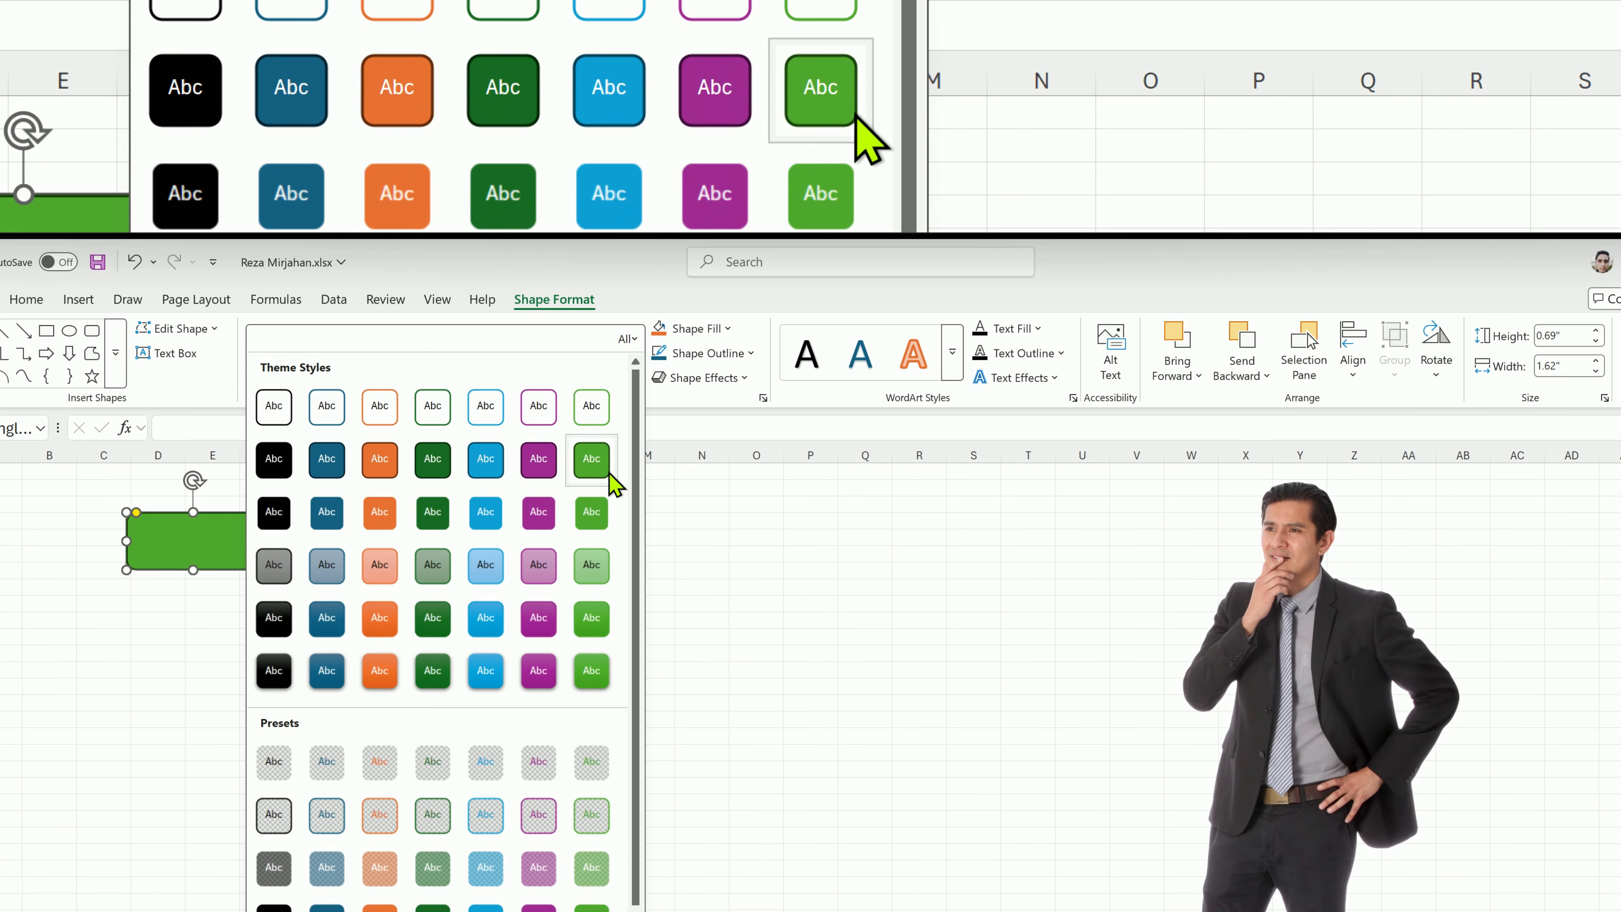
click(609, 468)
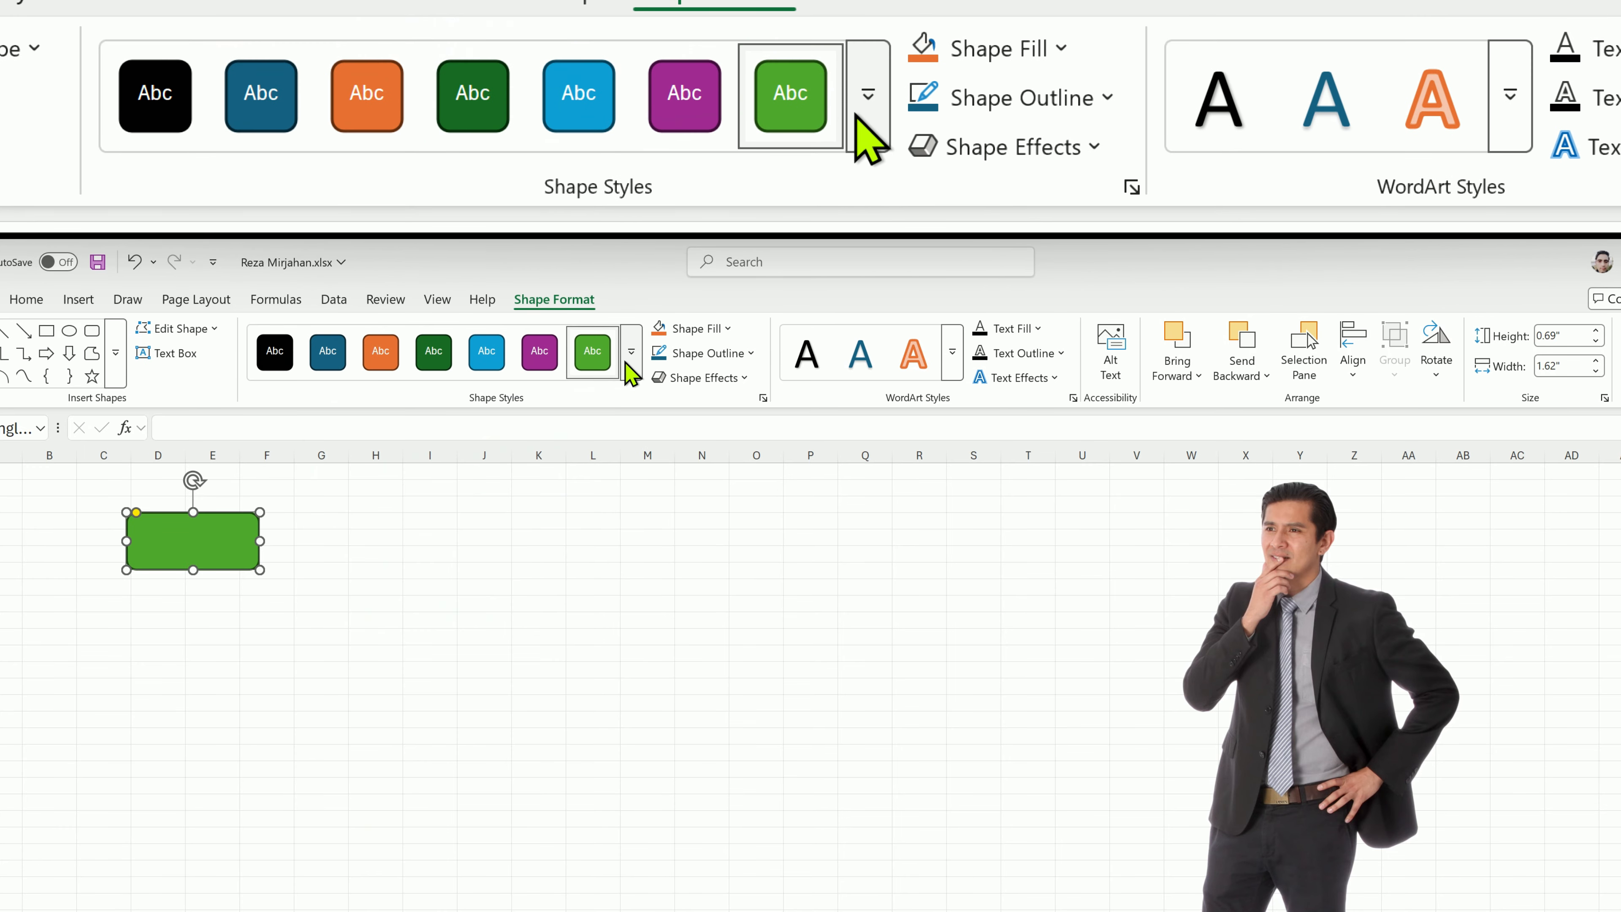
click(740, 355)
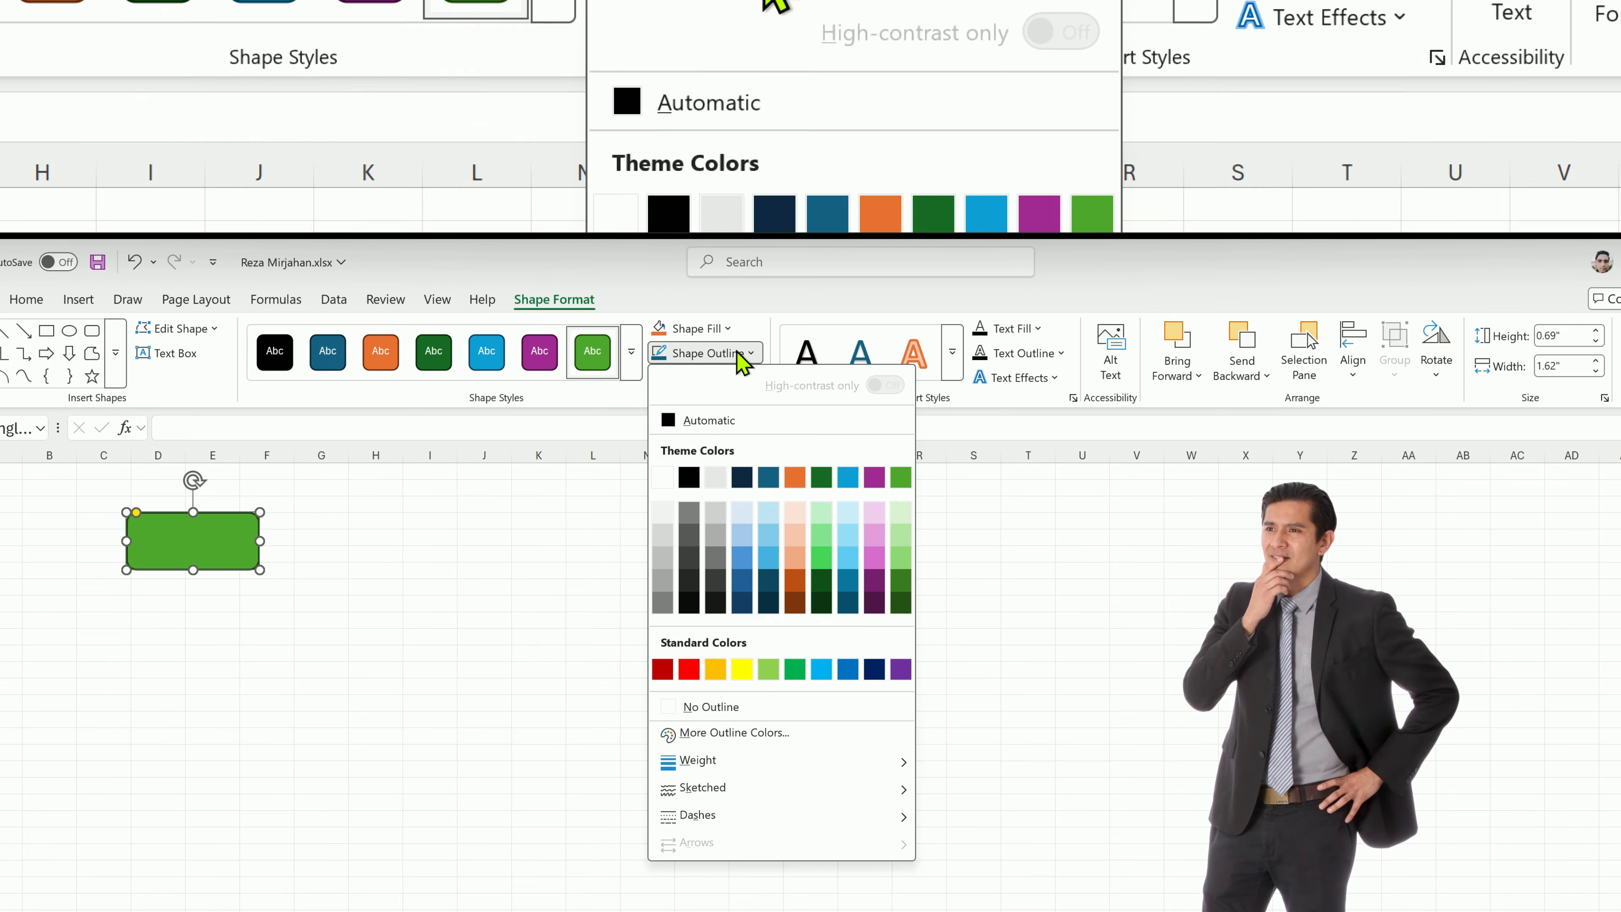
click(824, 580)
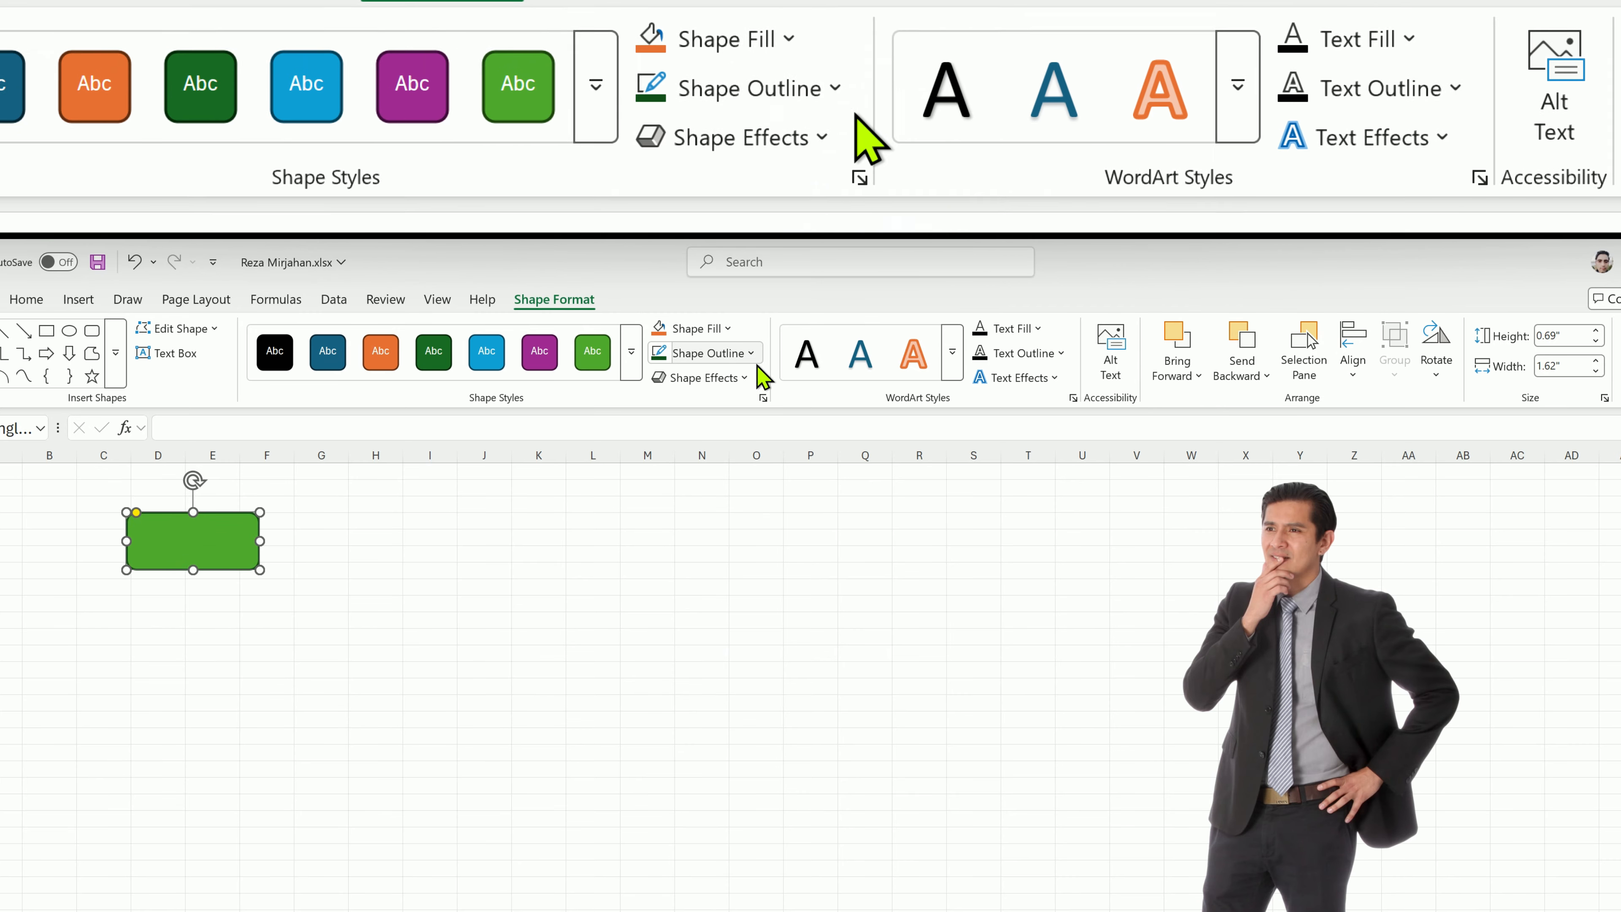
Look through the Weight, Sketched and Dashes options for the rectangle's outline.
click(750, 359)
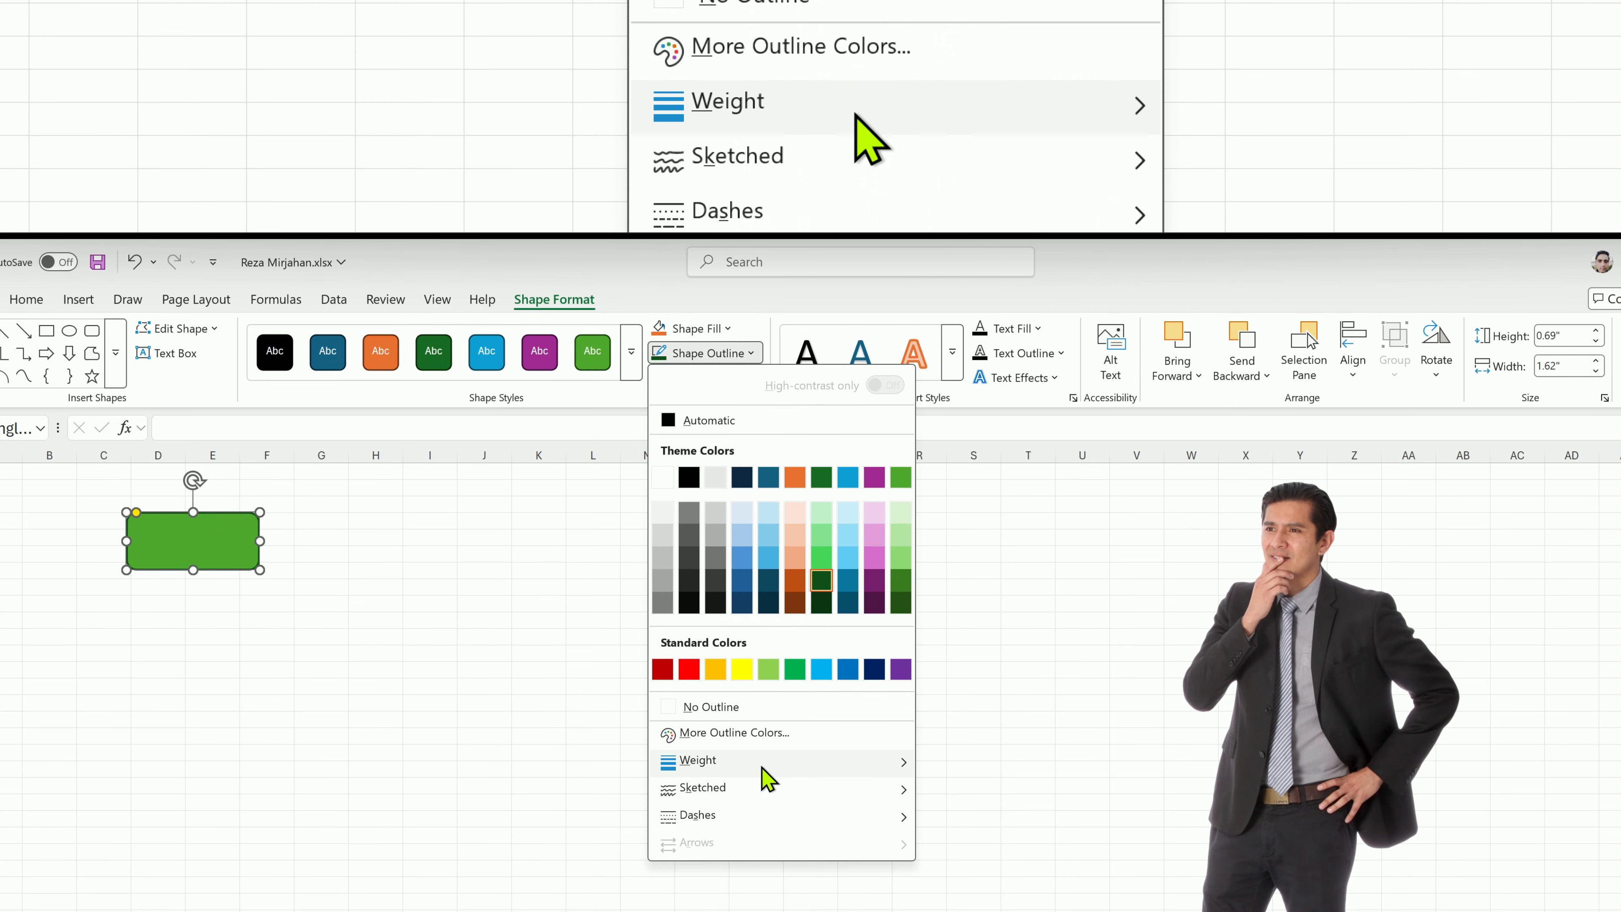
mouse_move(765, 778)
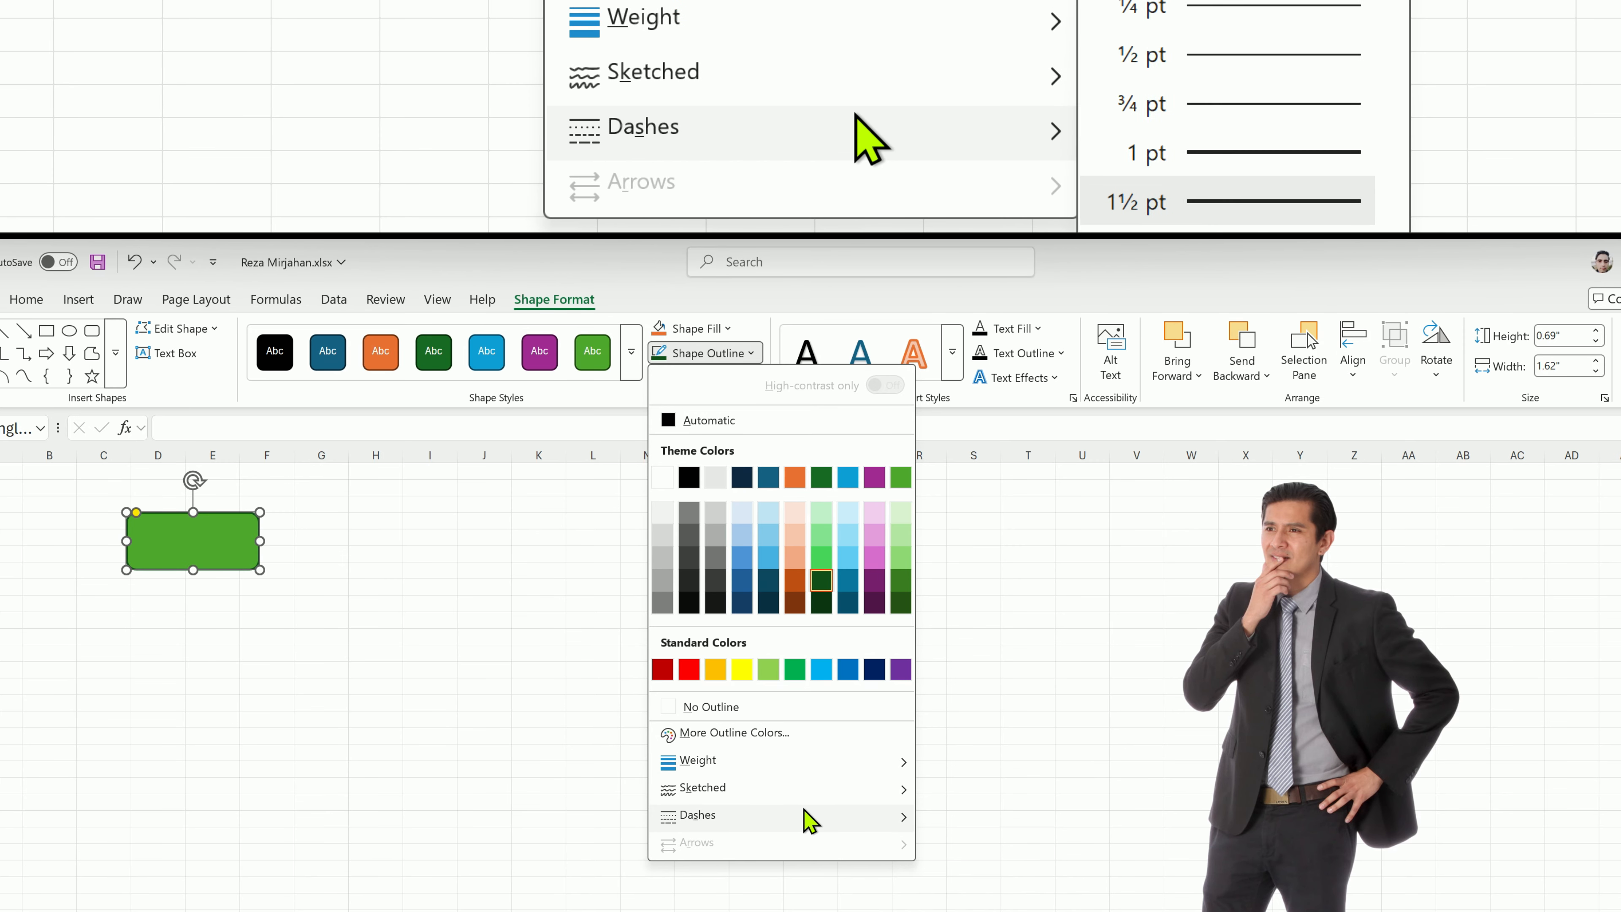
mouse_move(887, 792)
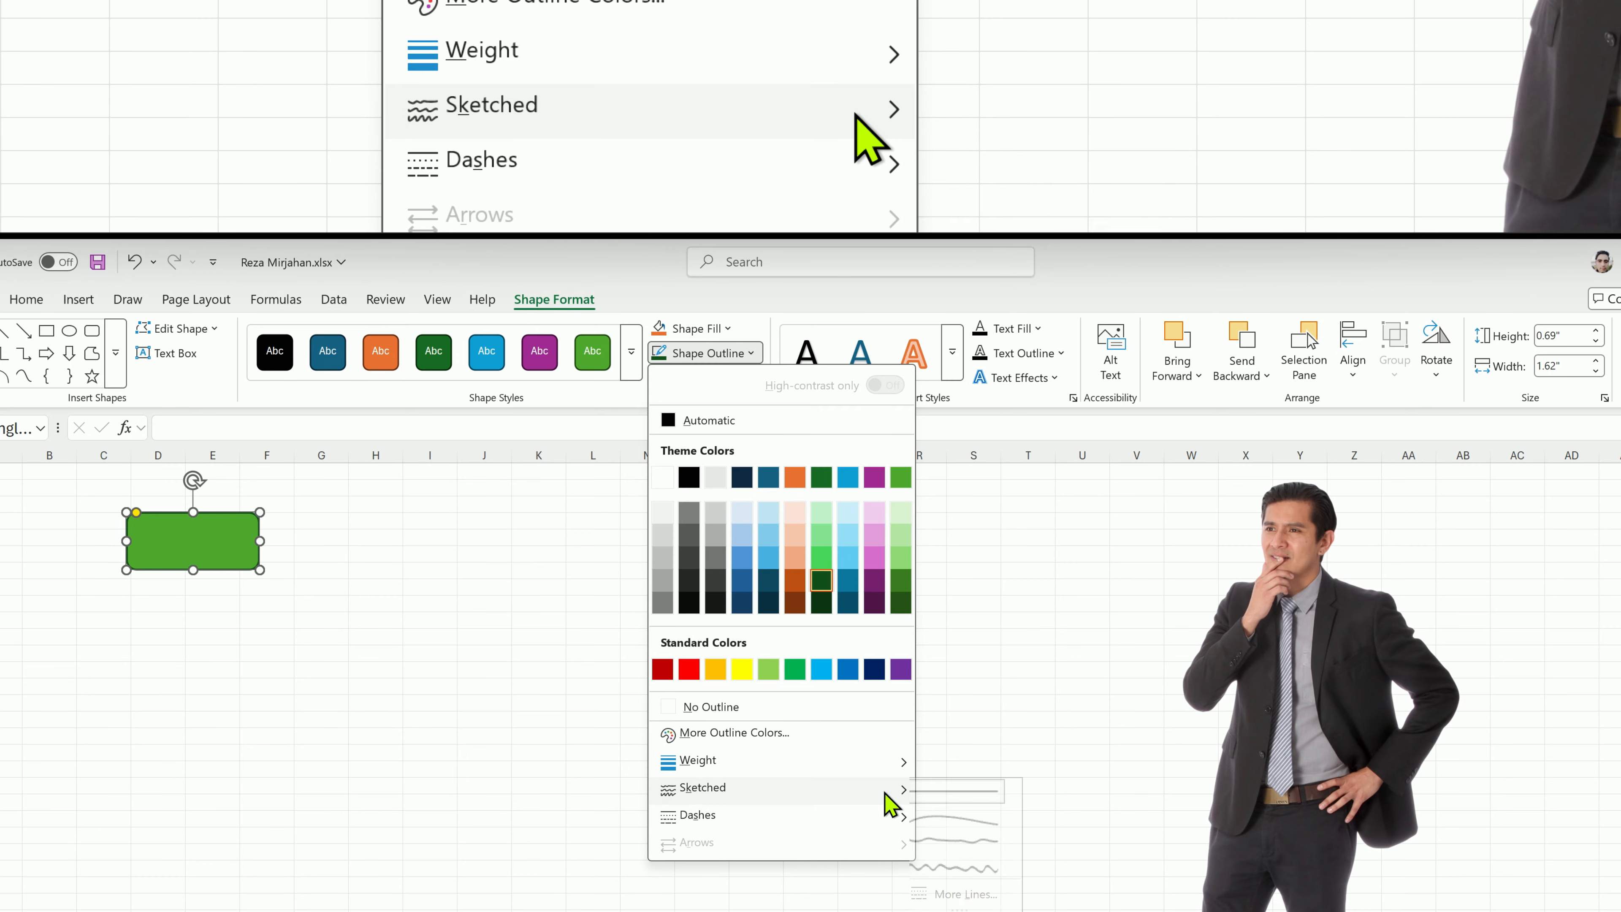
mouse_move(840, 818)
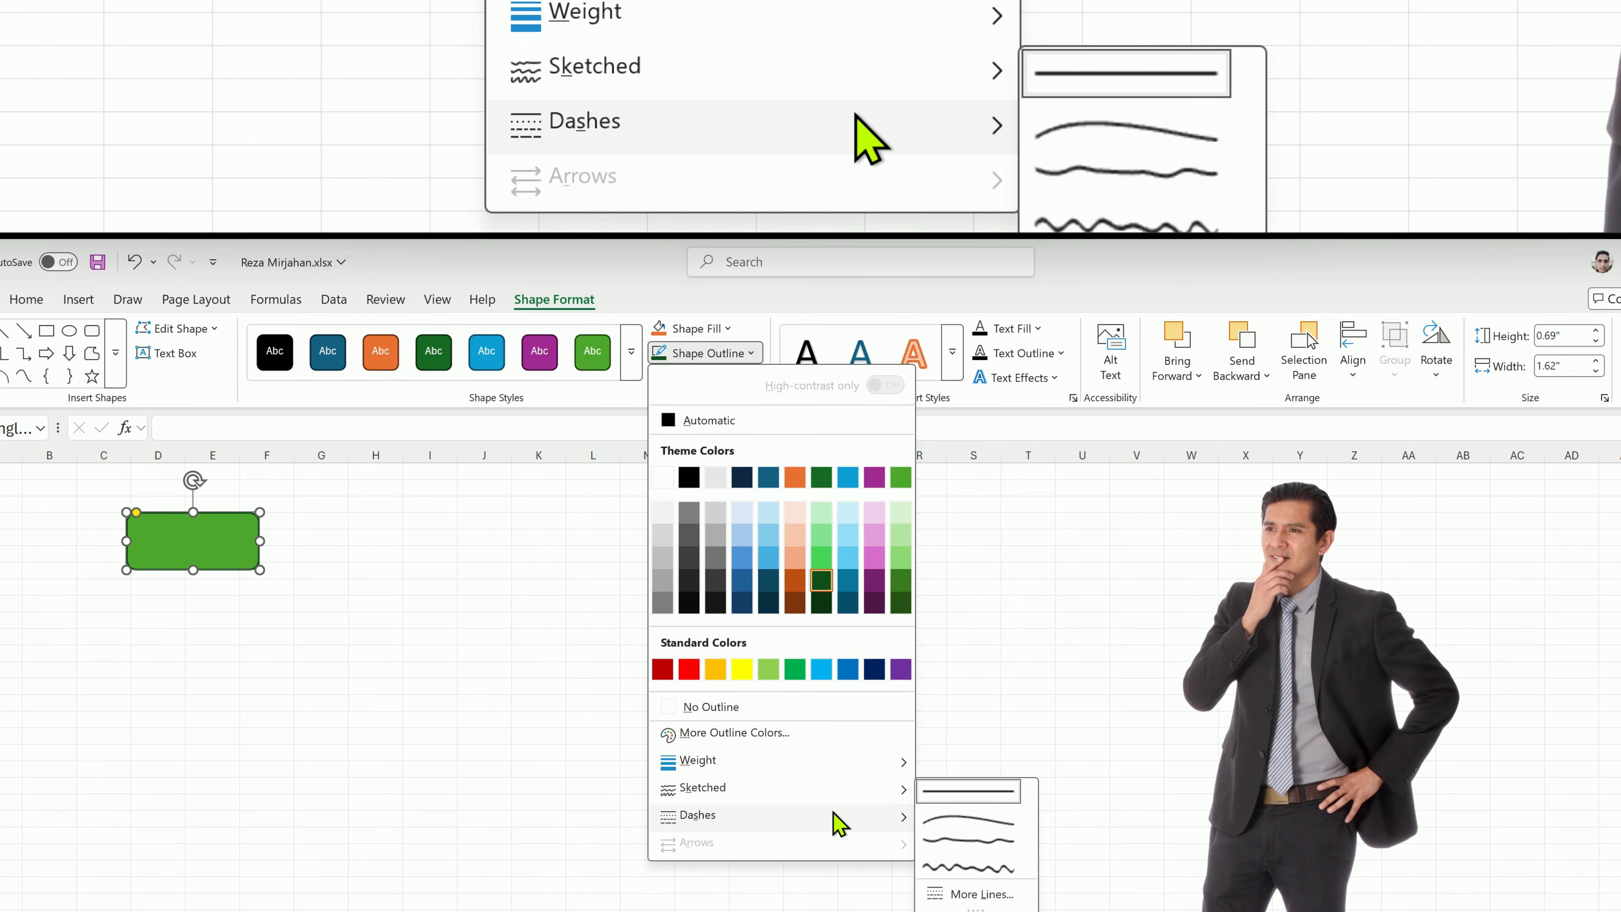
click(564, 536)
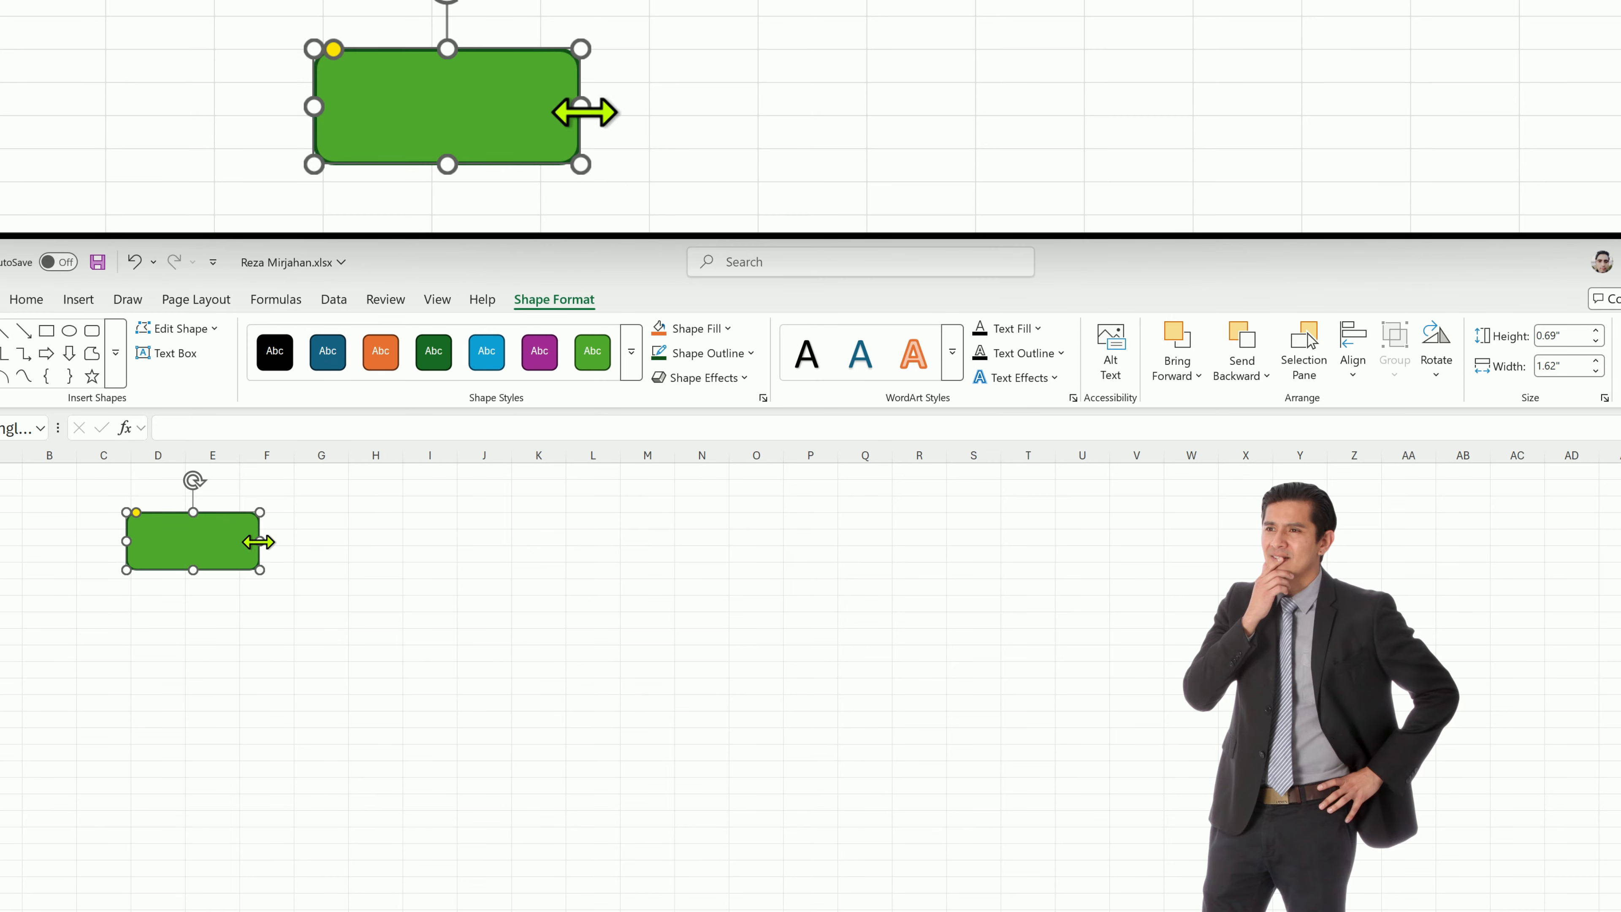
Duplicate the green rounded rectangle three times.
key(ctrl+d)
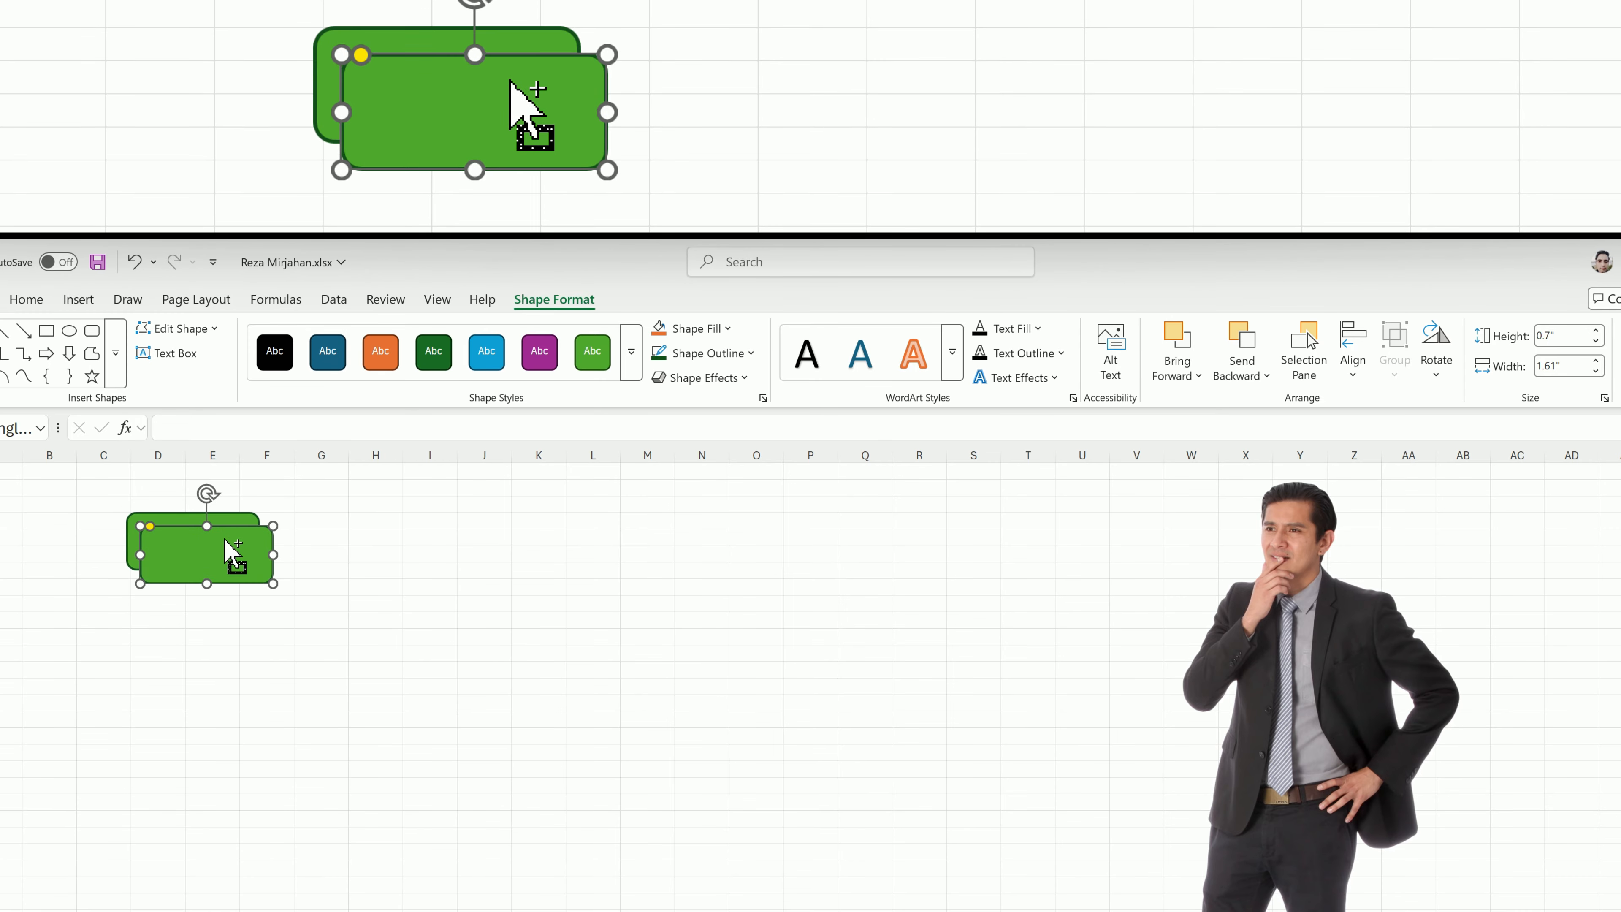
key(ctrl+d)
key(ctrl+d)
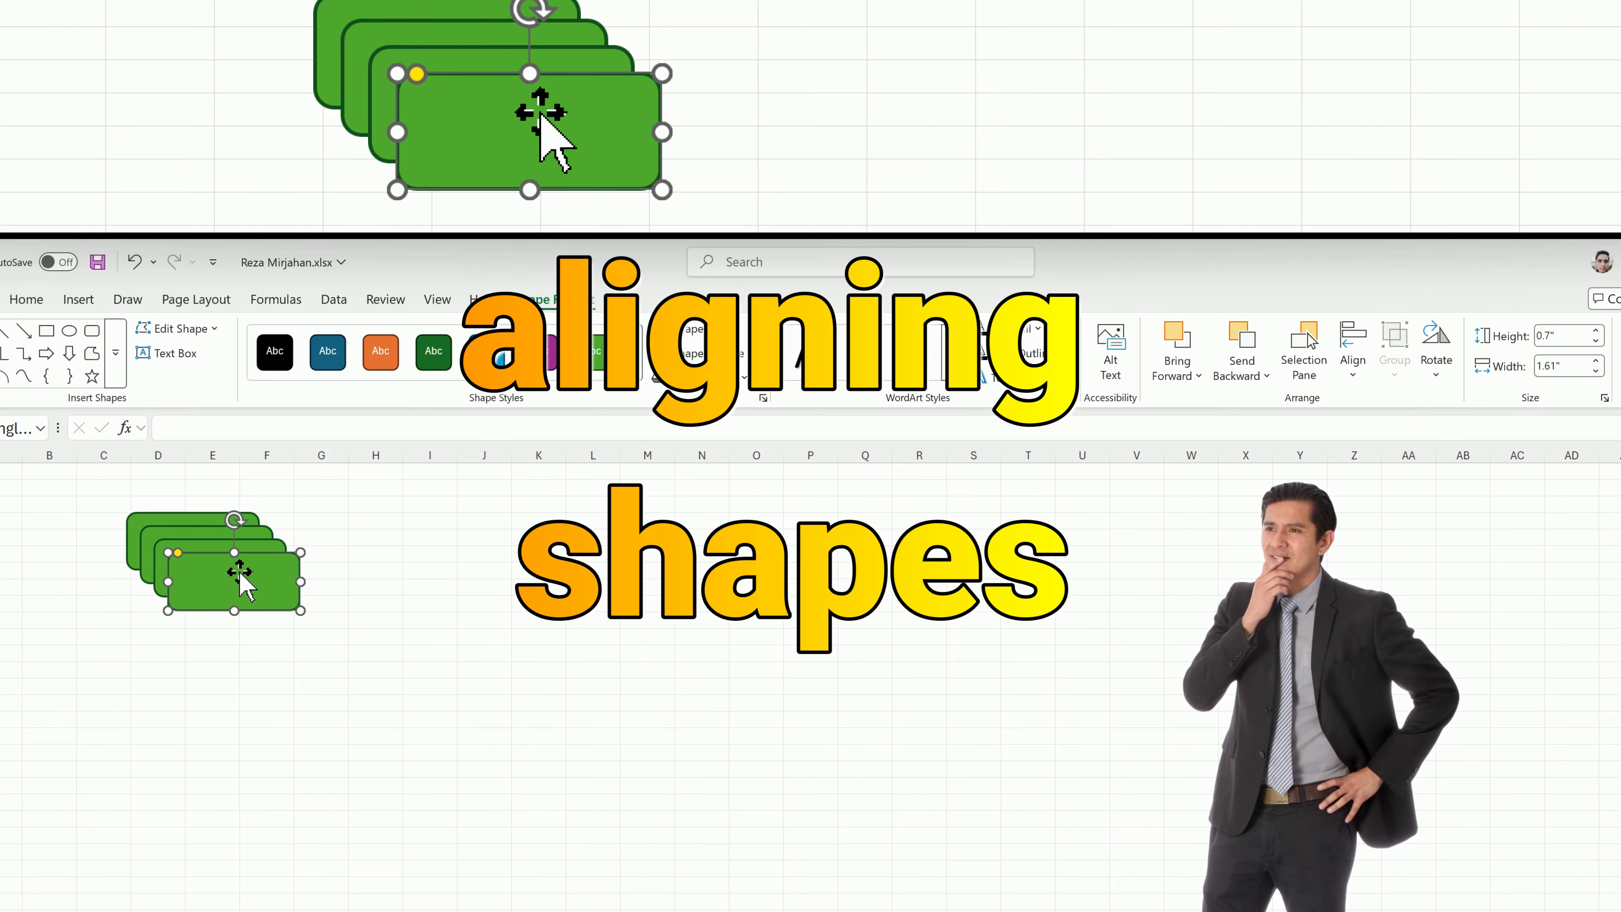
Spread the three duplicates in a row beside the original rectangle, placing the farthest one over columns N to P.
drag(239, 578, 752, 548)
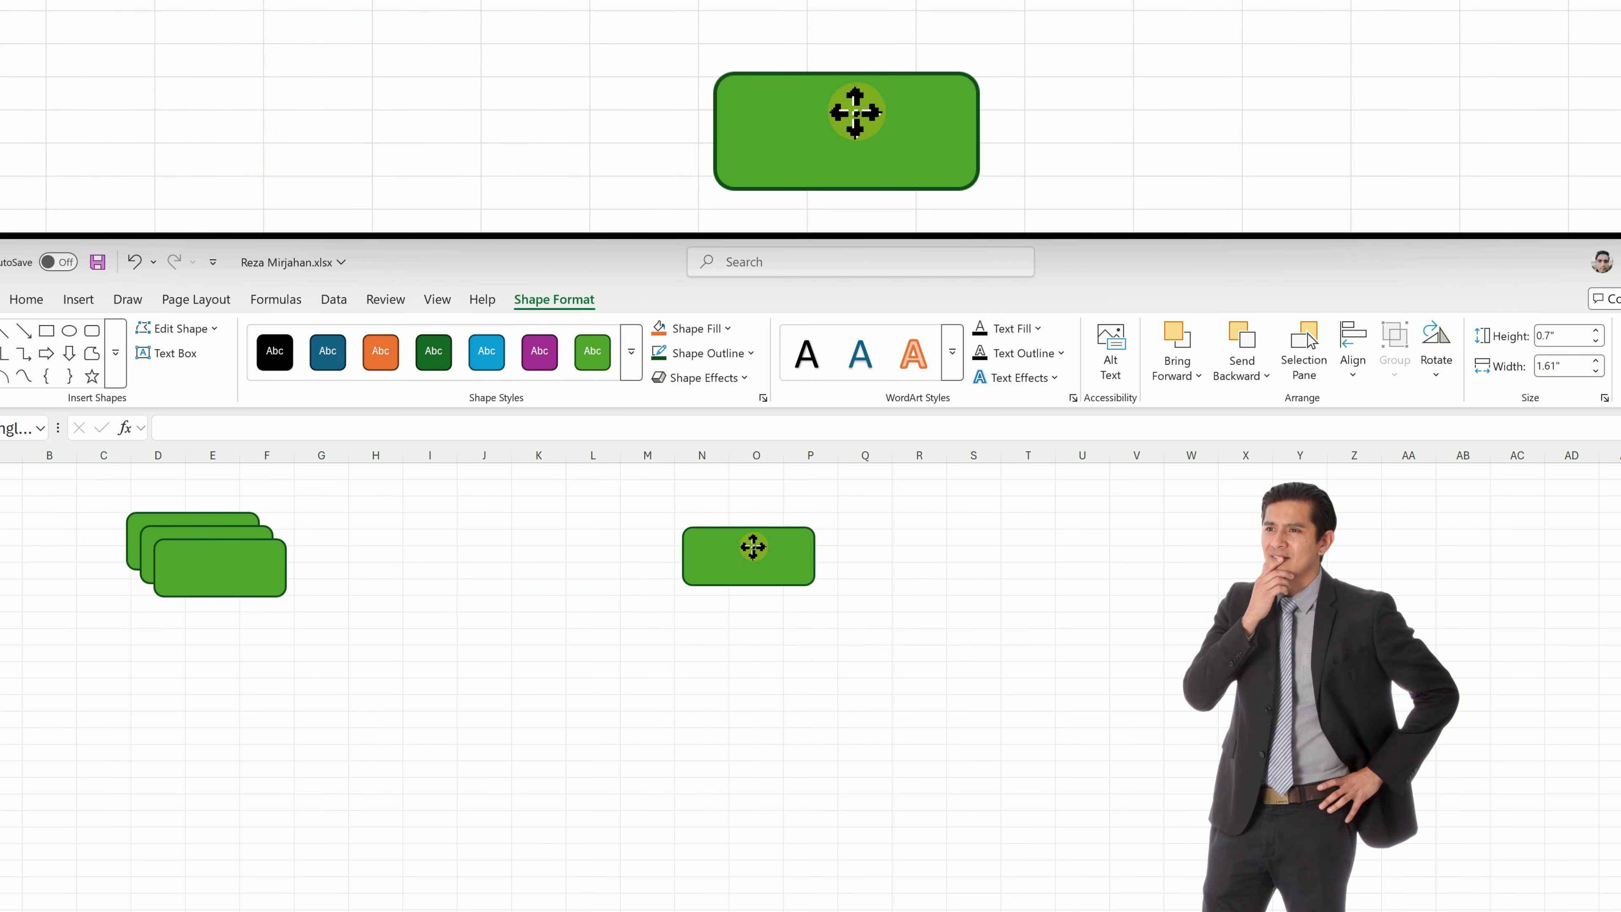
drag(239, 578, 560, 553)
drag(232, 573, 377, 553)
Select all four green rectangles together and align them with Align Middle.
click(219, 560)
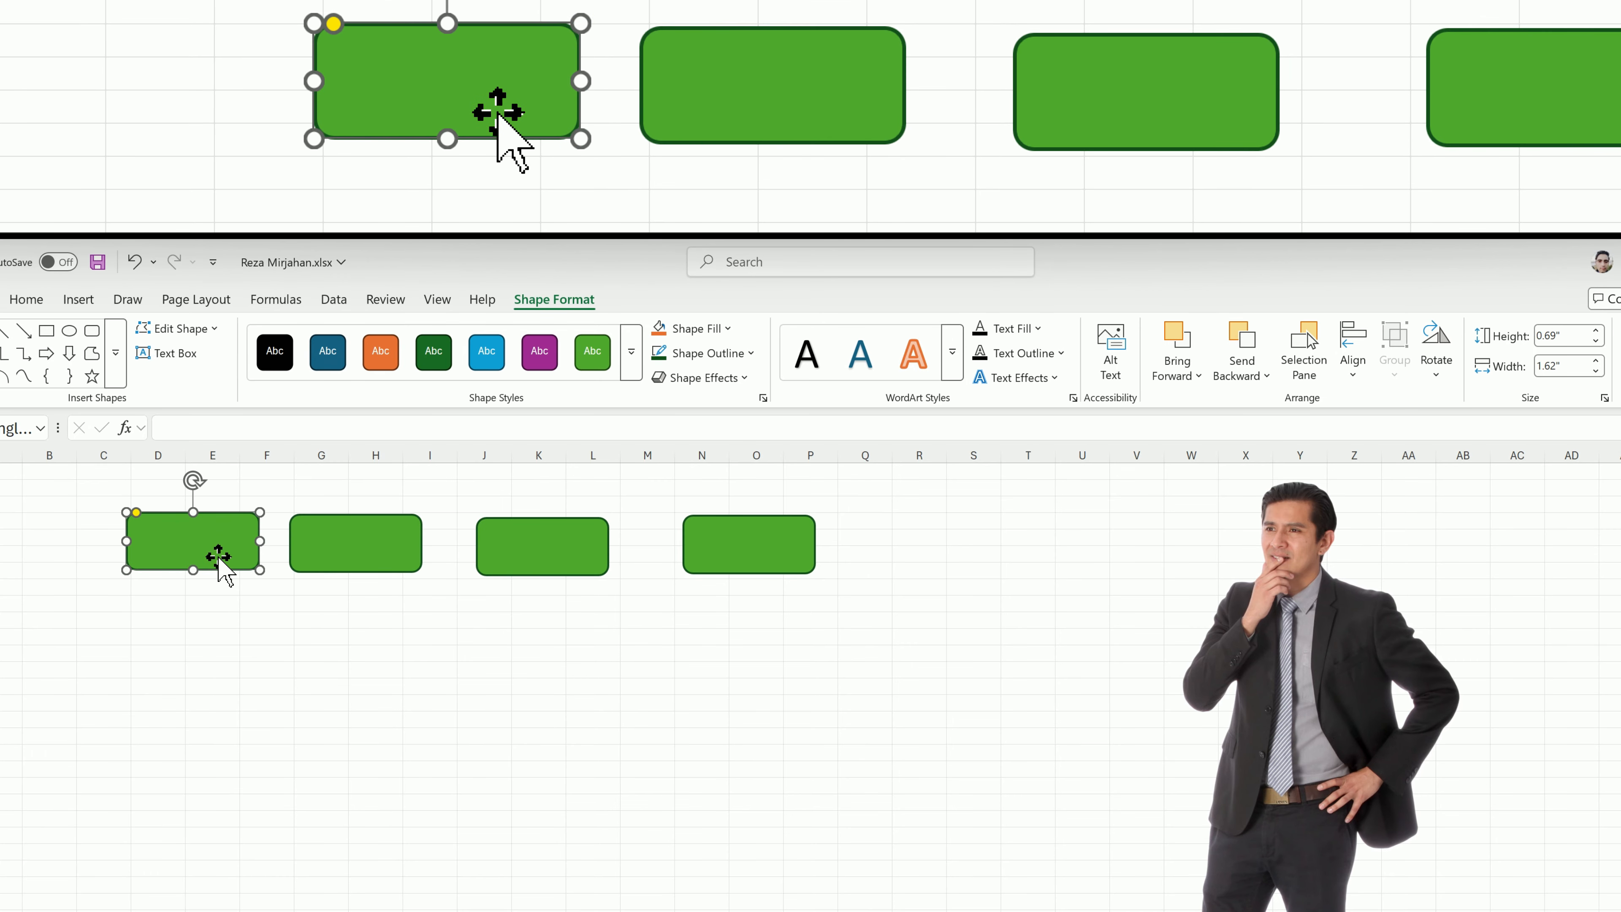
shift+click(333, 543)
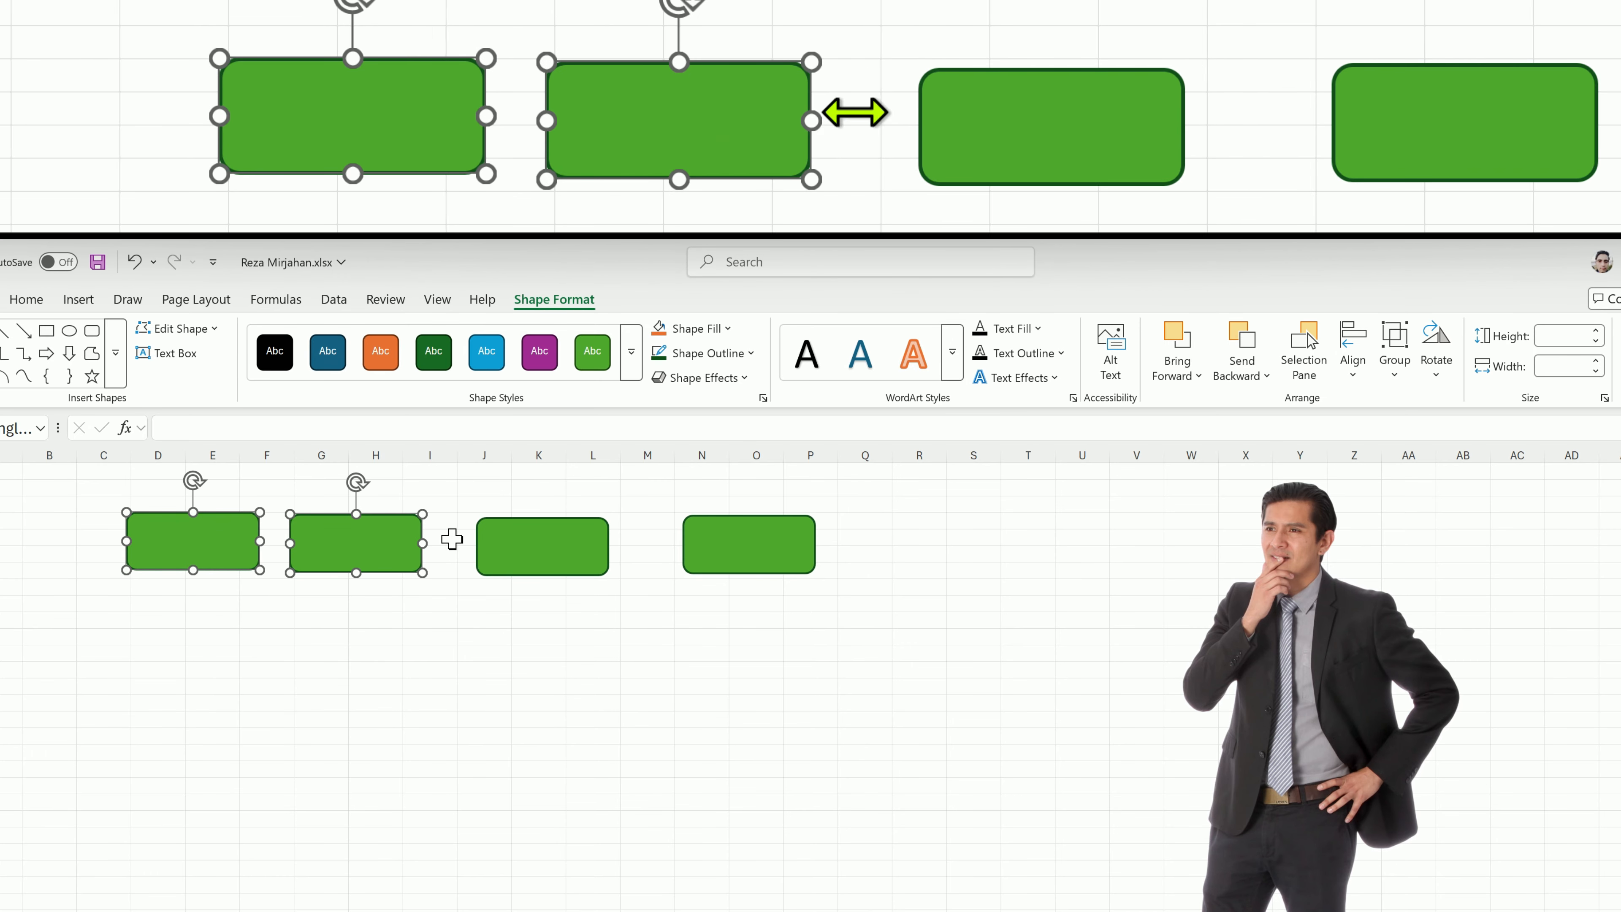
shift+click(501, 539)
shift+click(724, 541)
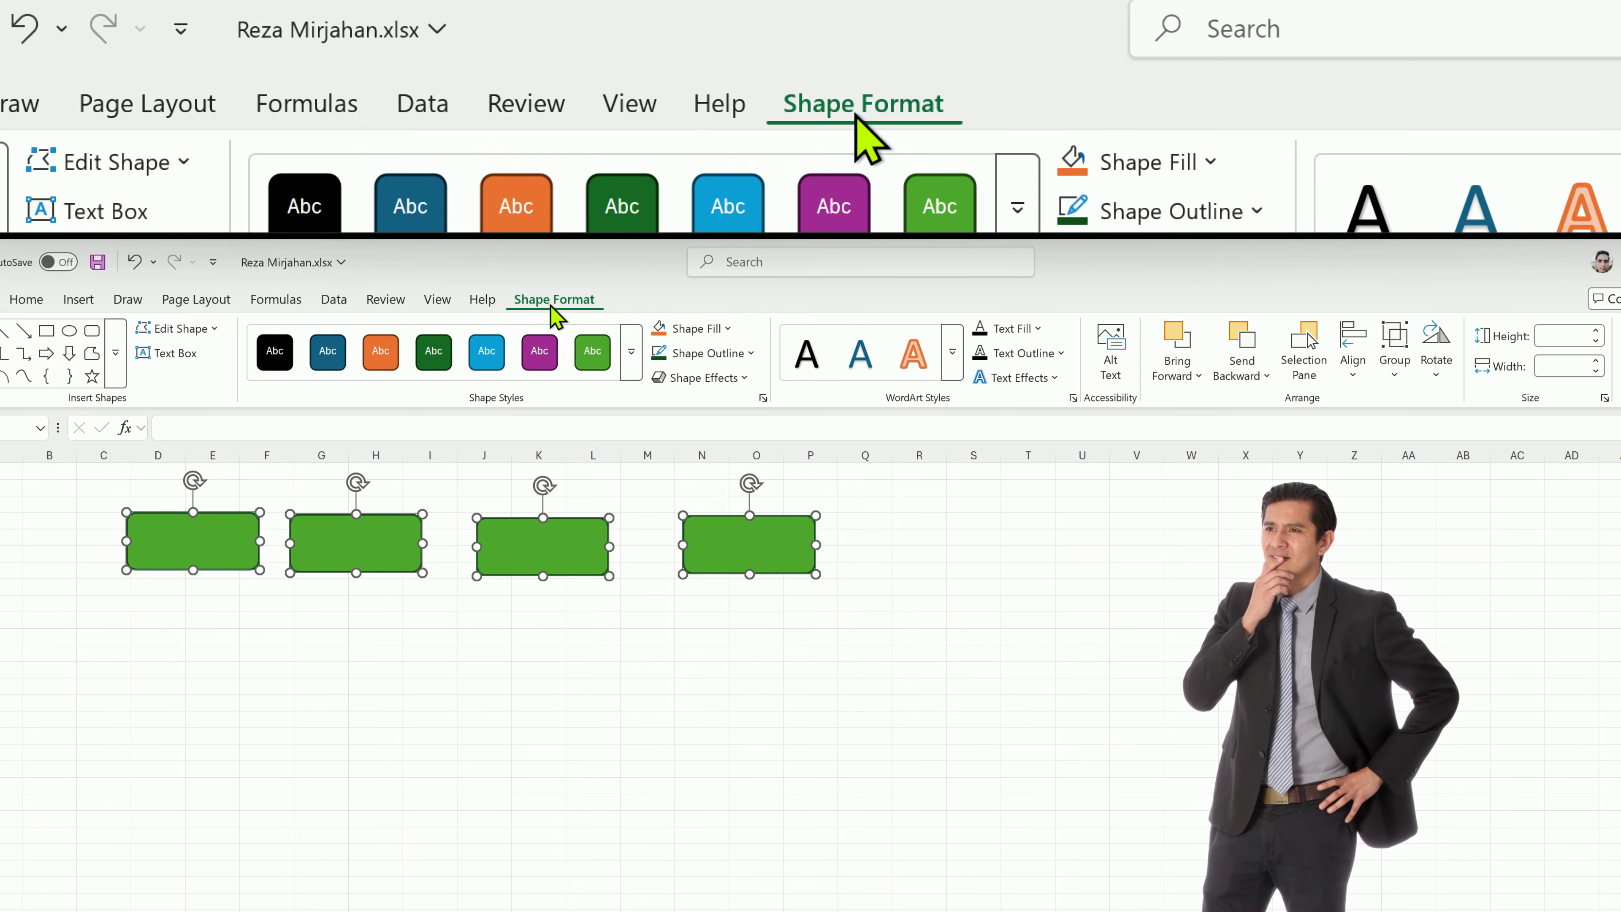
click(1350, 376)
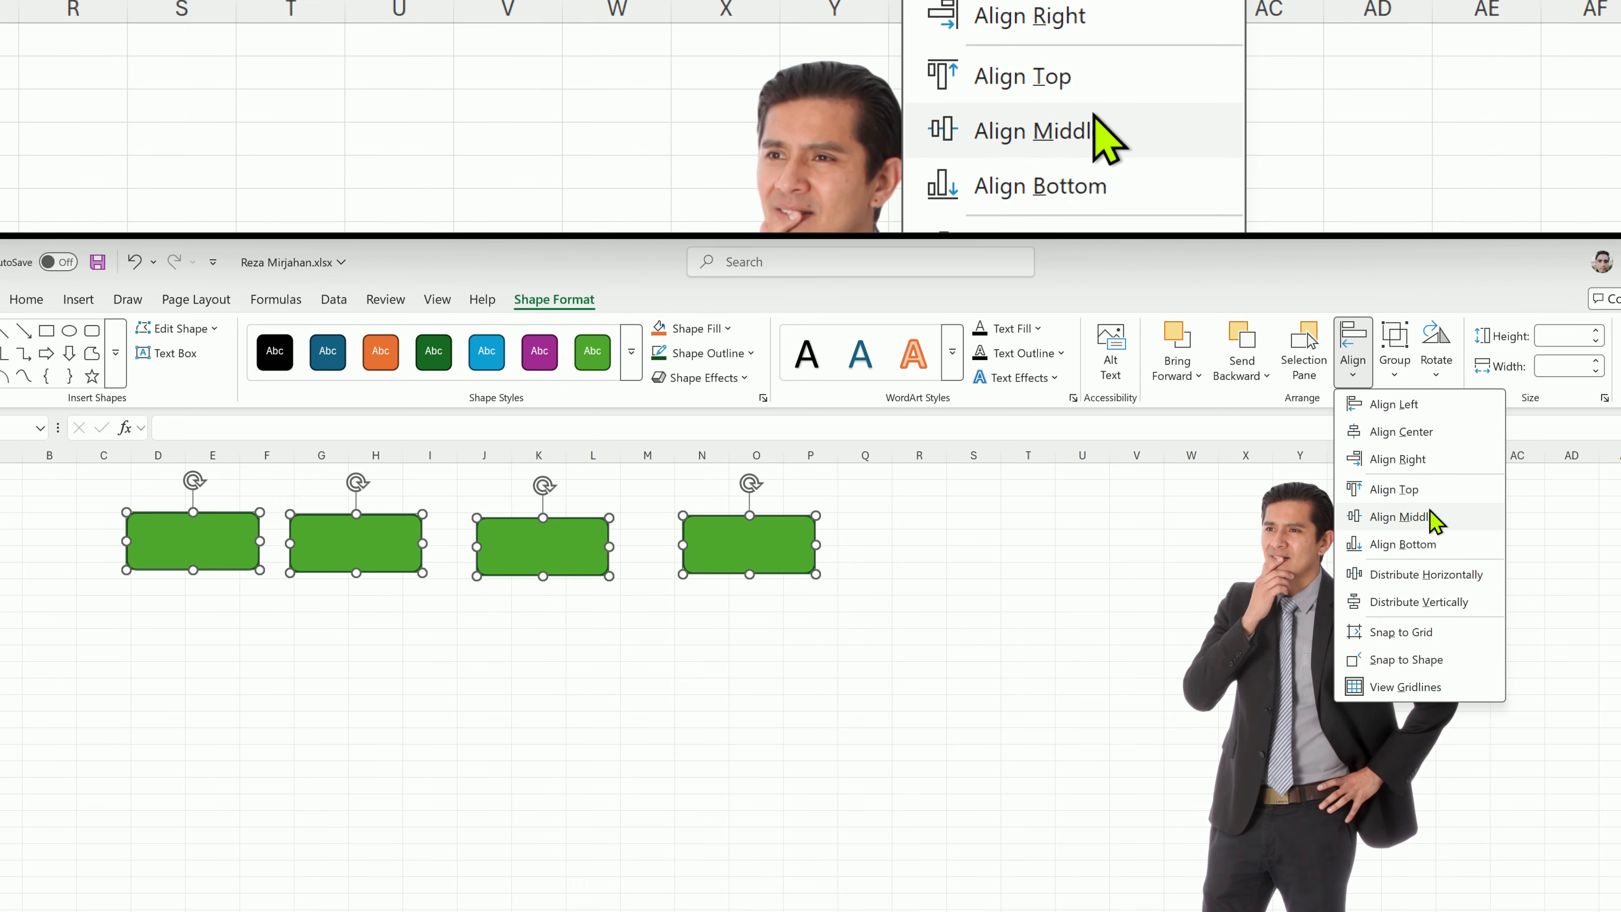
click(1429, 518)
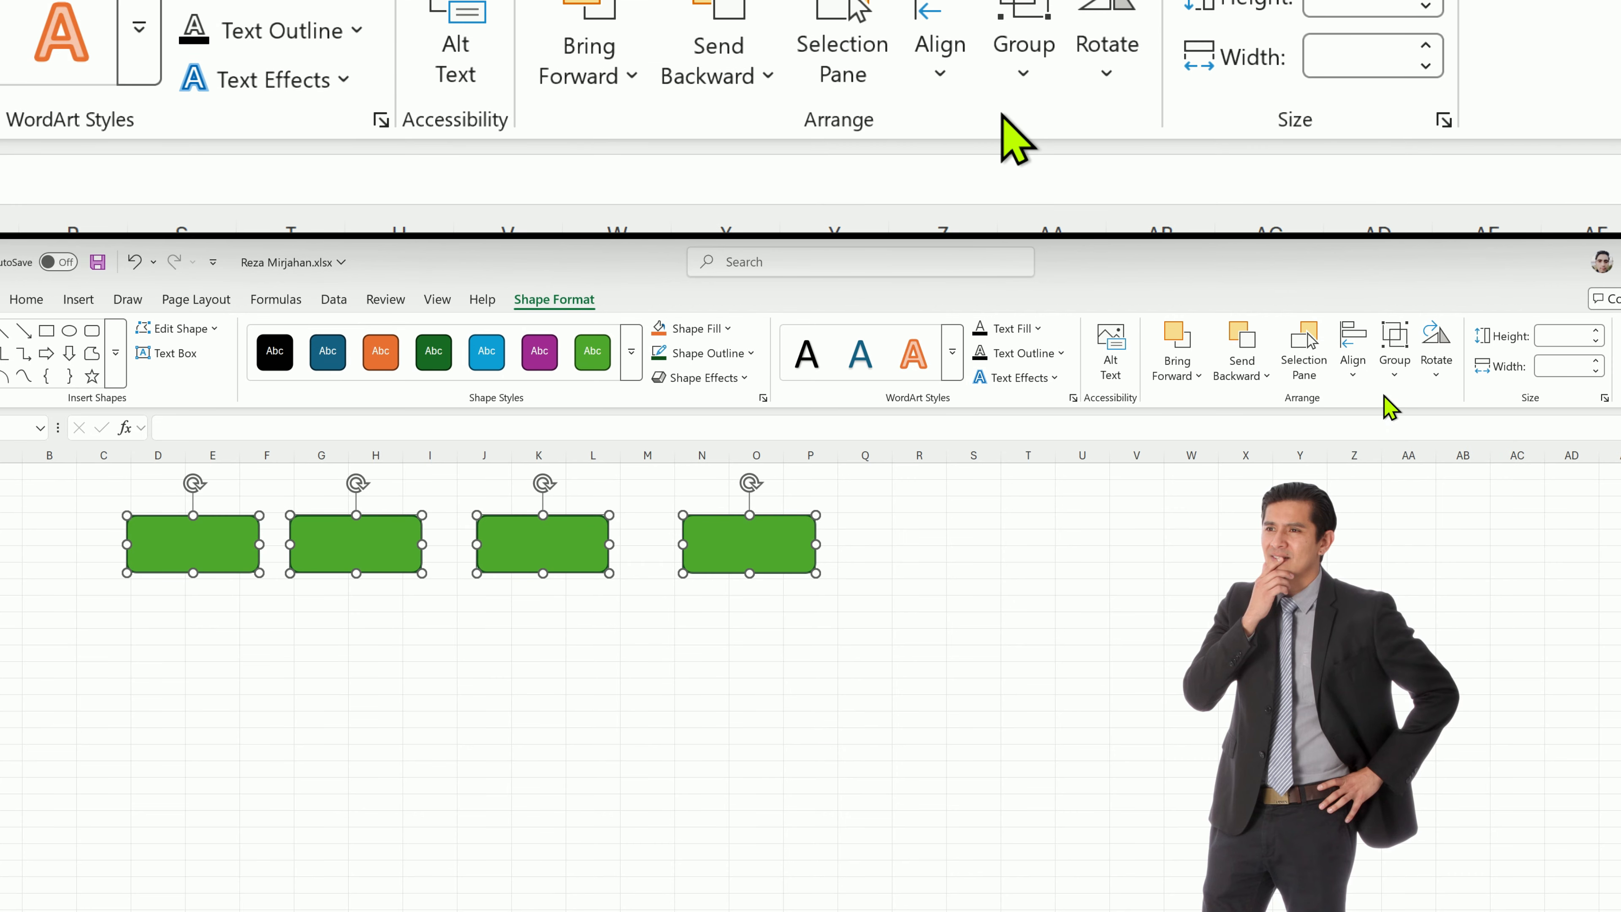
Distribute the four rectangles horizontally and group them into one object.
click(1353, 364)
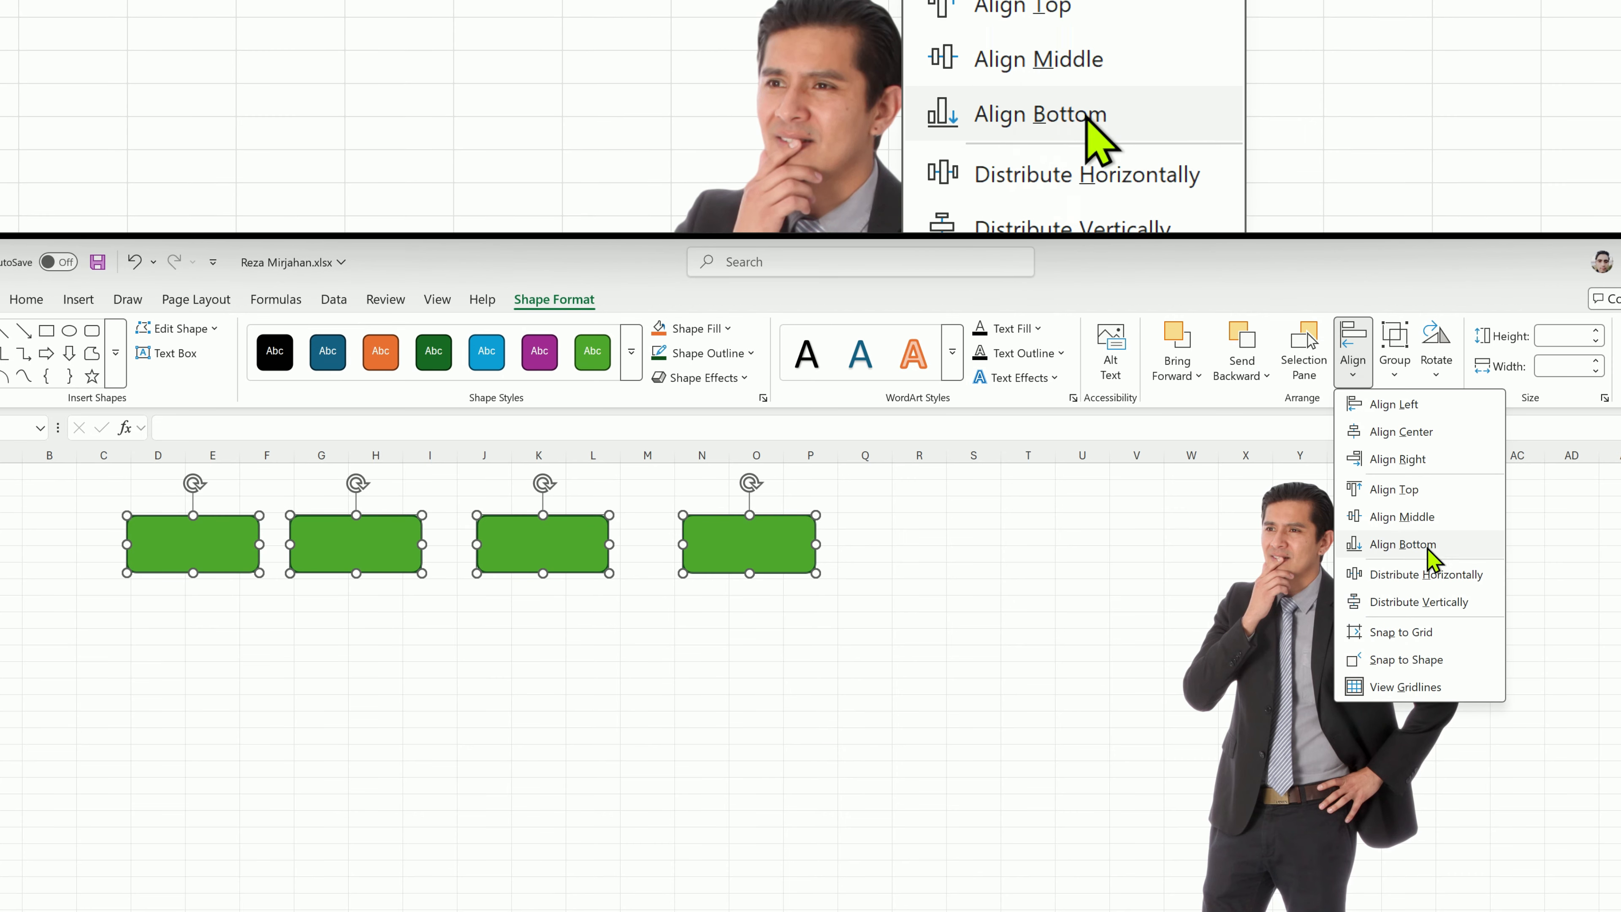
click(1410, 574)
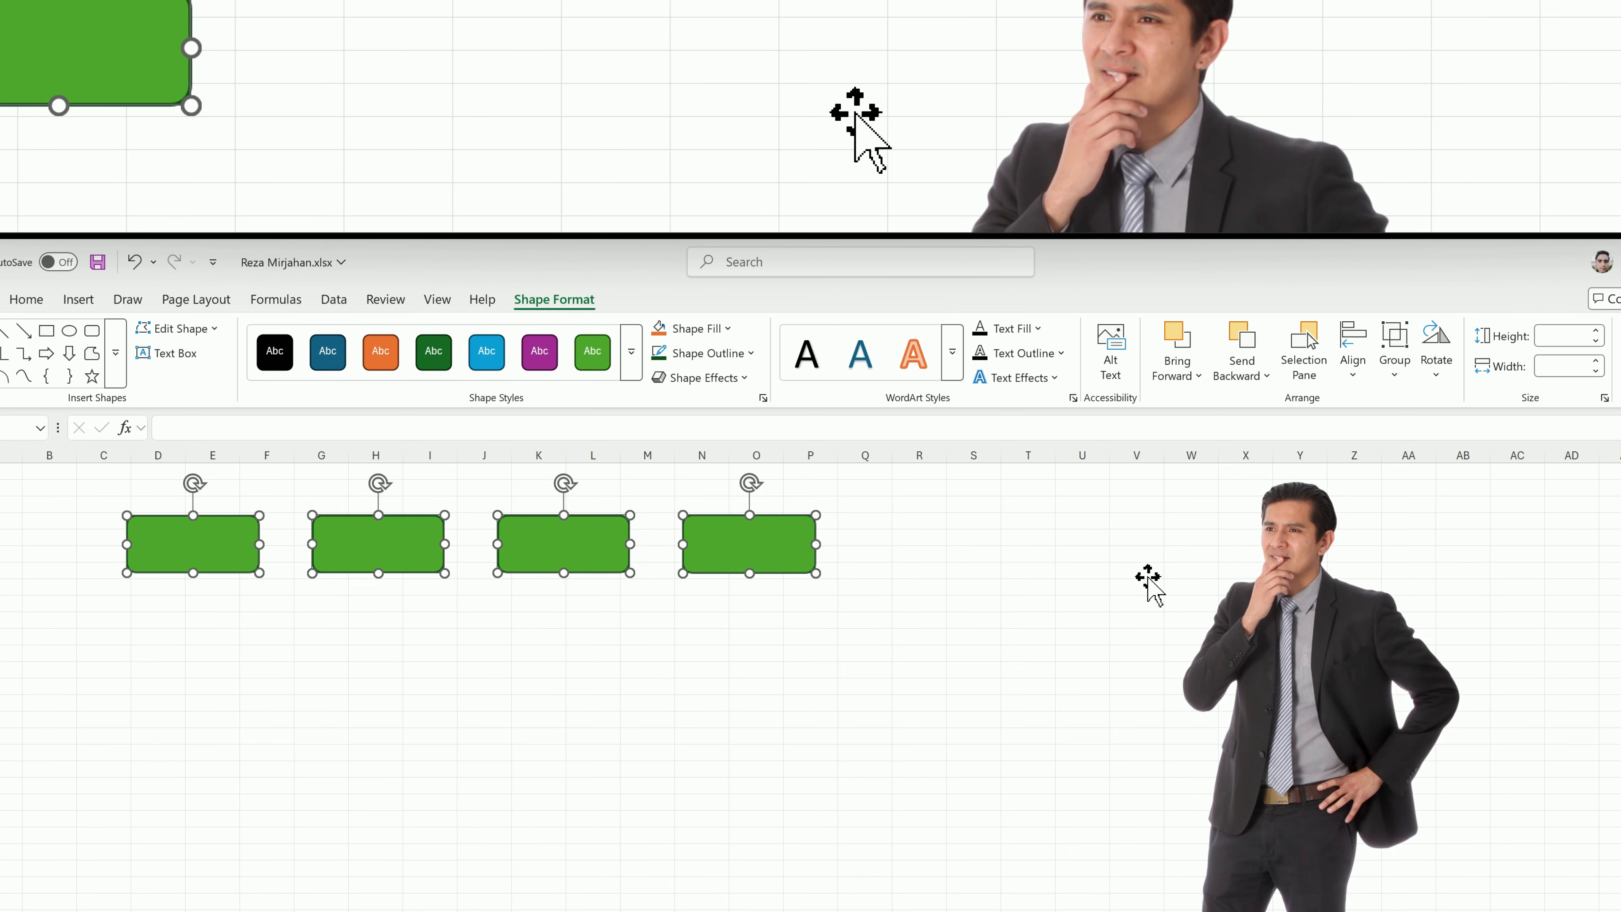
click(1396, 382)
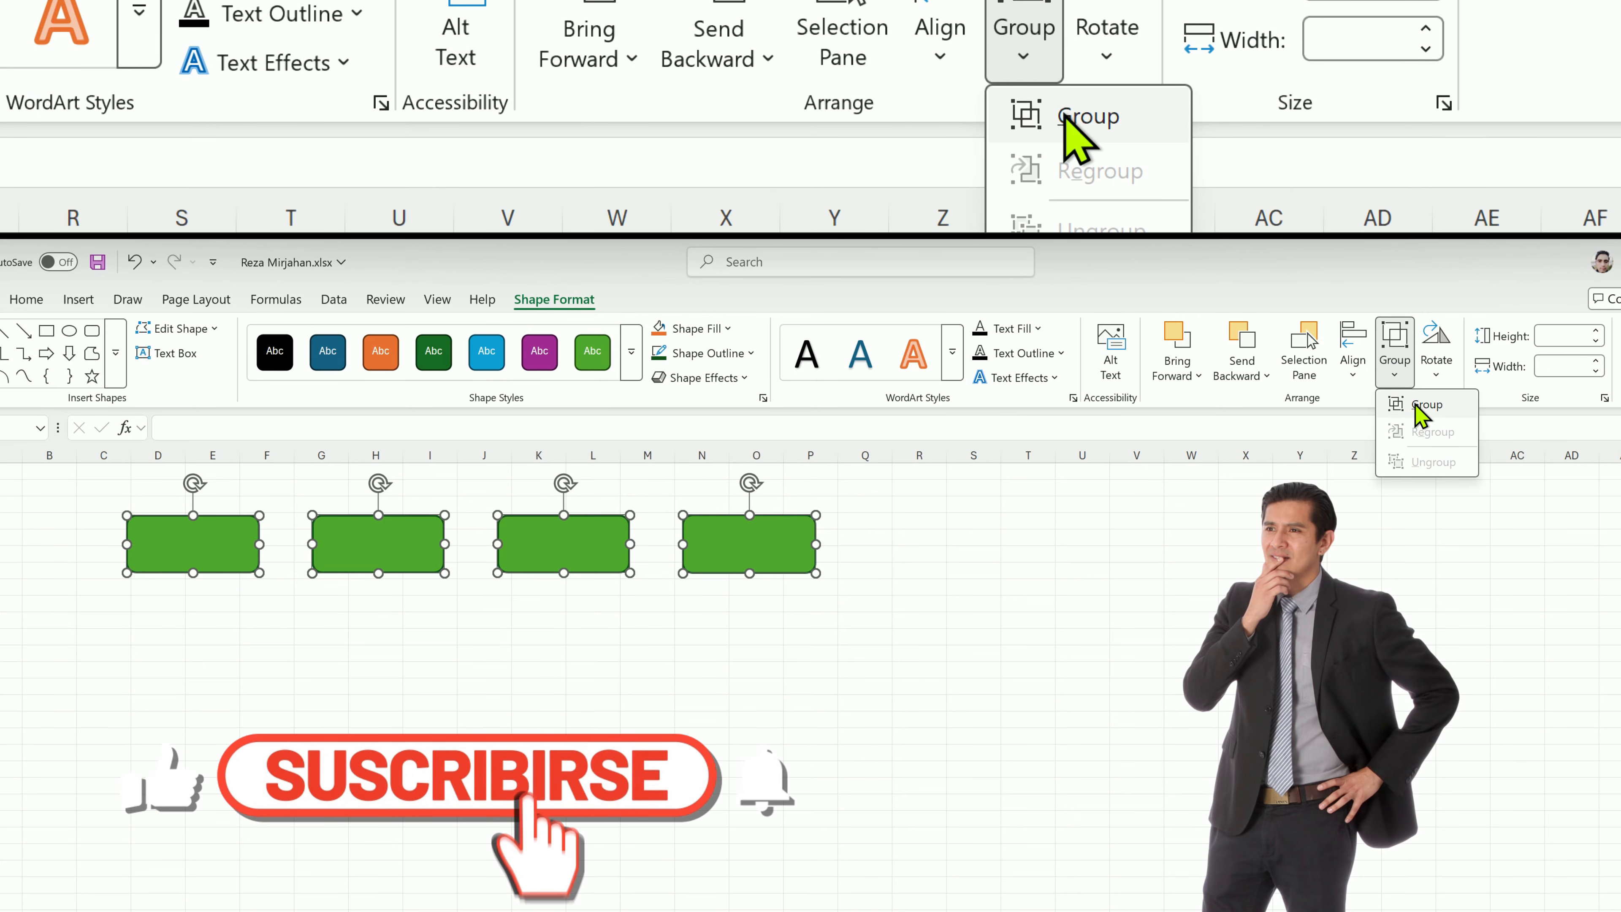
click(1418, 406)
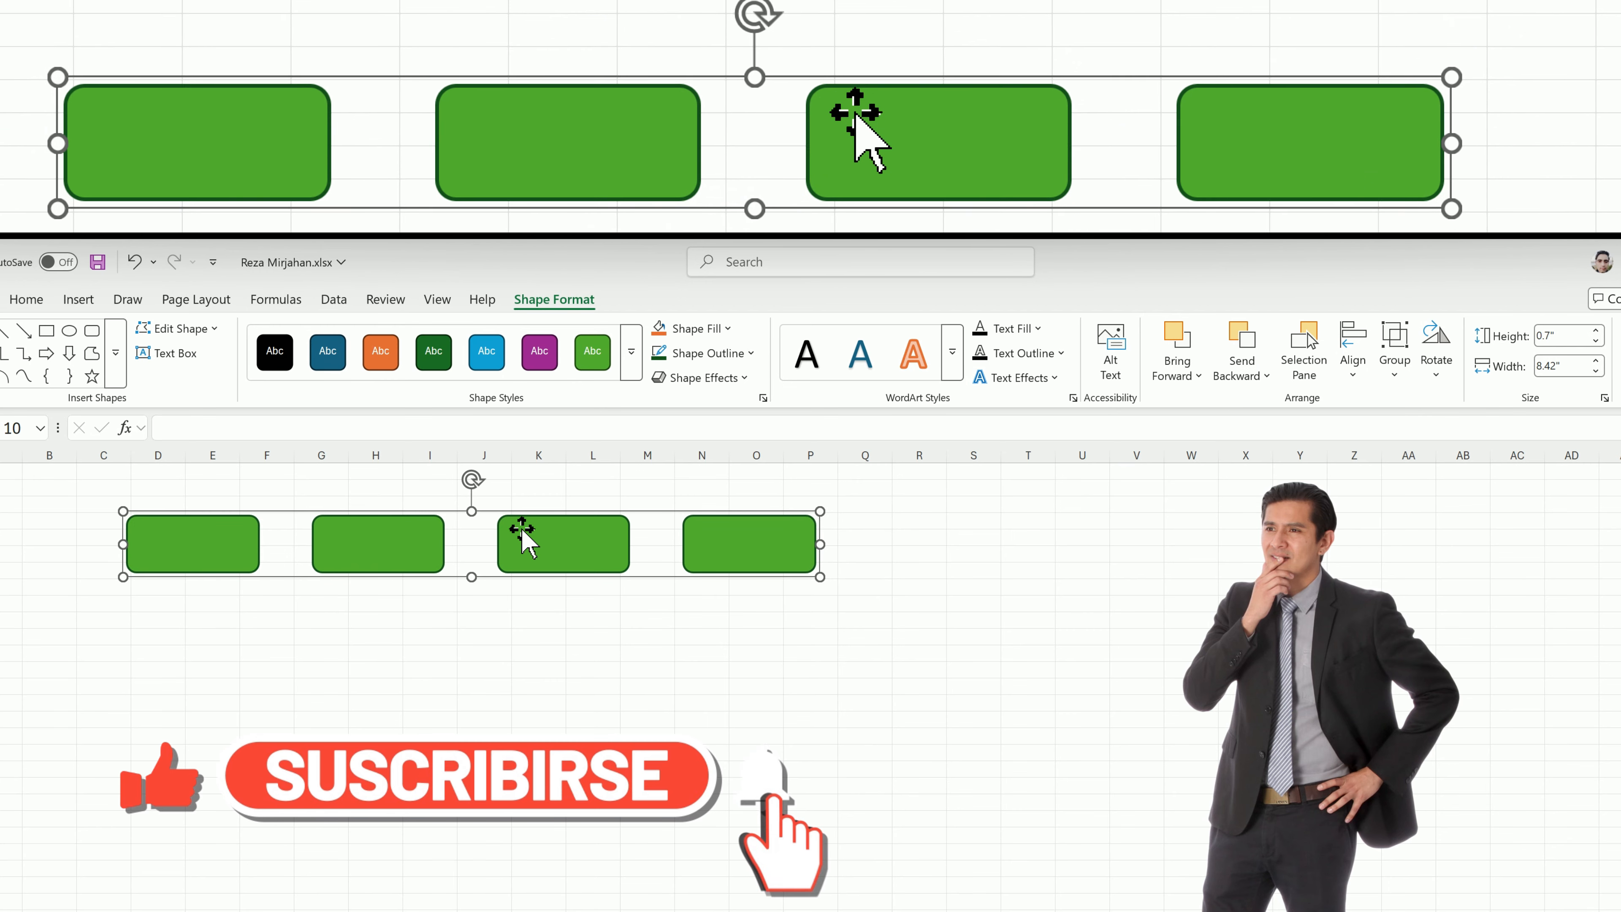